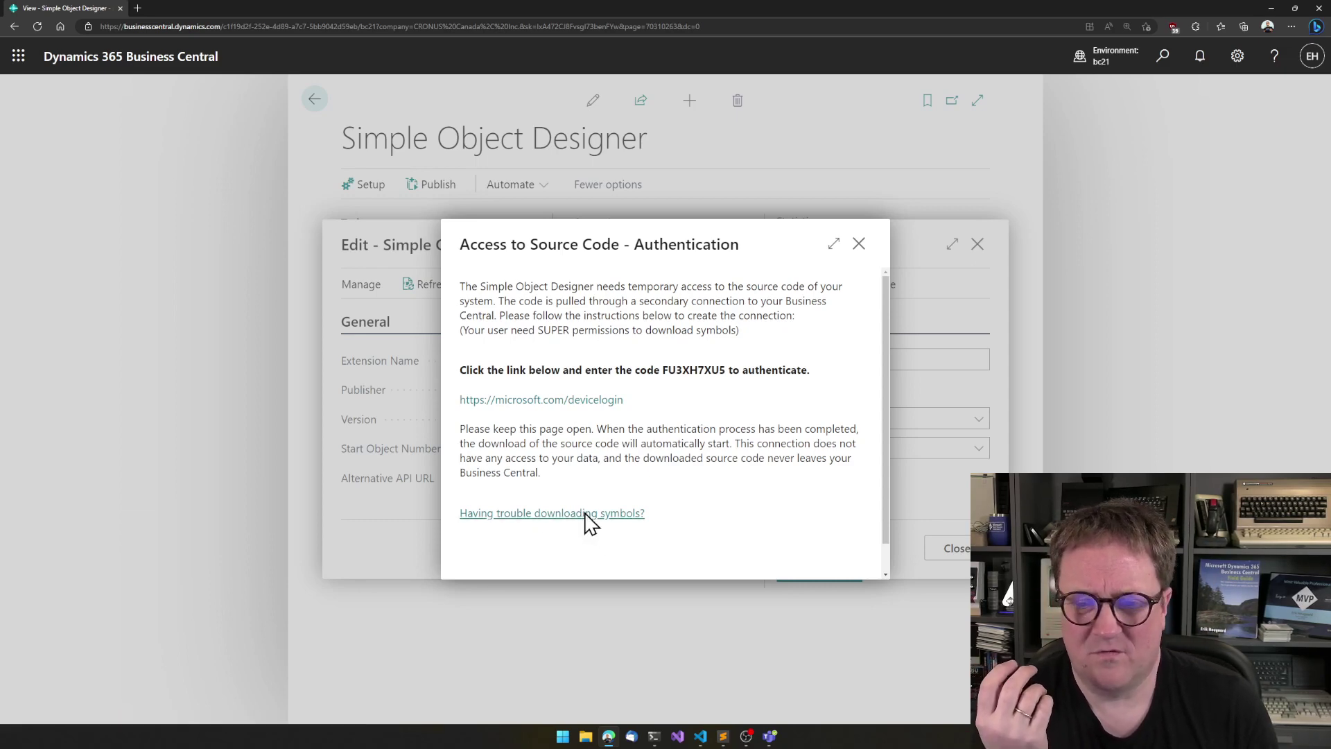
# - Read the 'Having trouble downloading symbols?' help page, close it and return to the AL editor
pyautogui.click(587, 517)
pyautogui.scroll(-3, 587, 520)
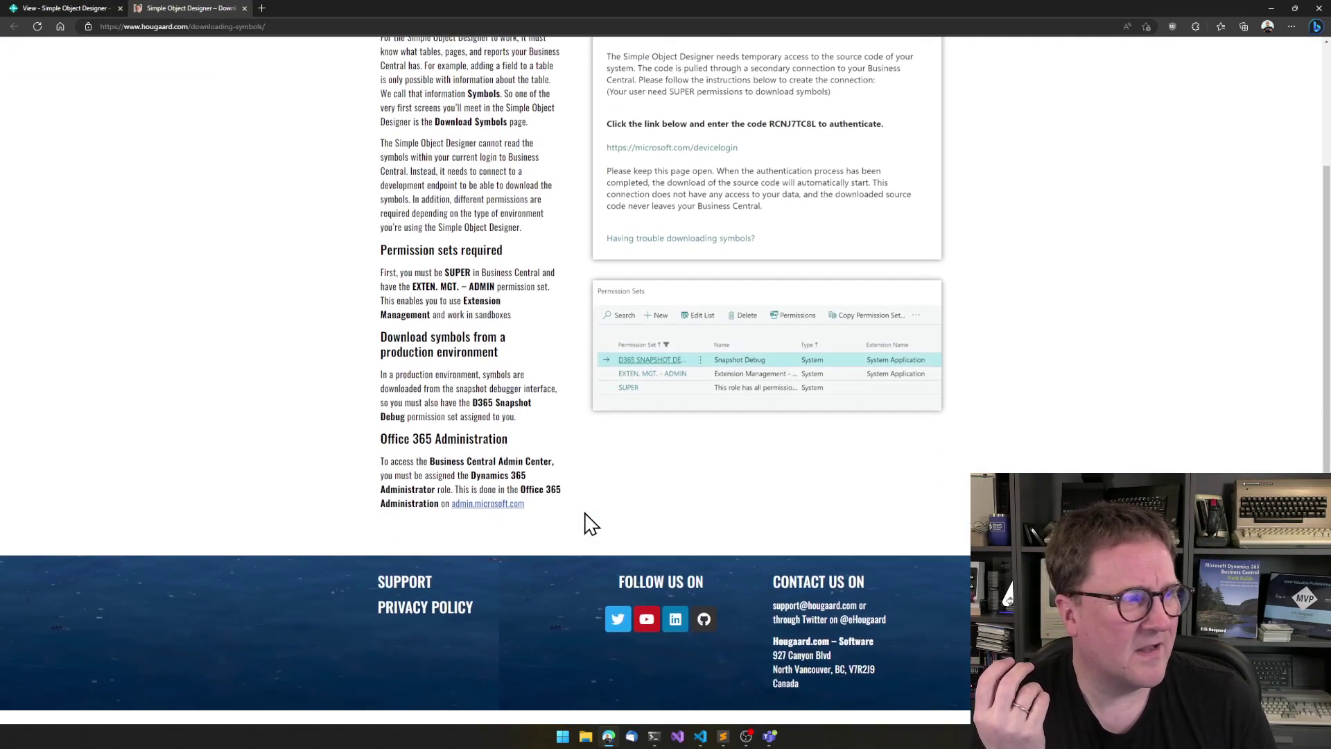
pyautogui.scroll(3, 586, 520)
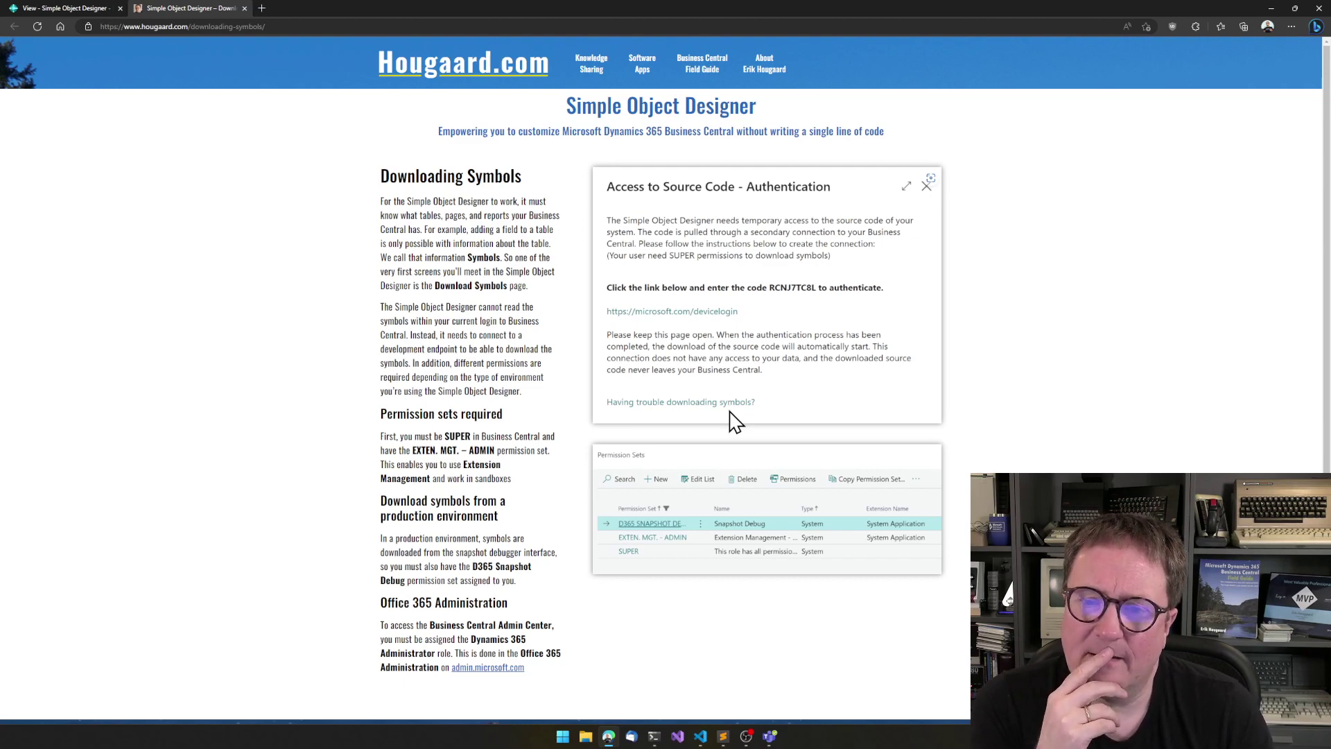
pyautogui.hotkey('ctrl', 'w')
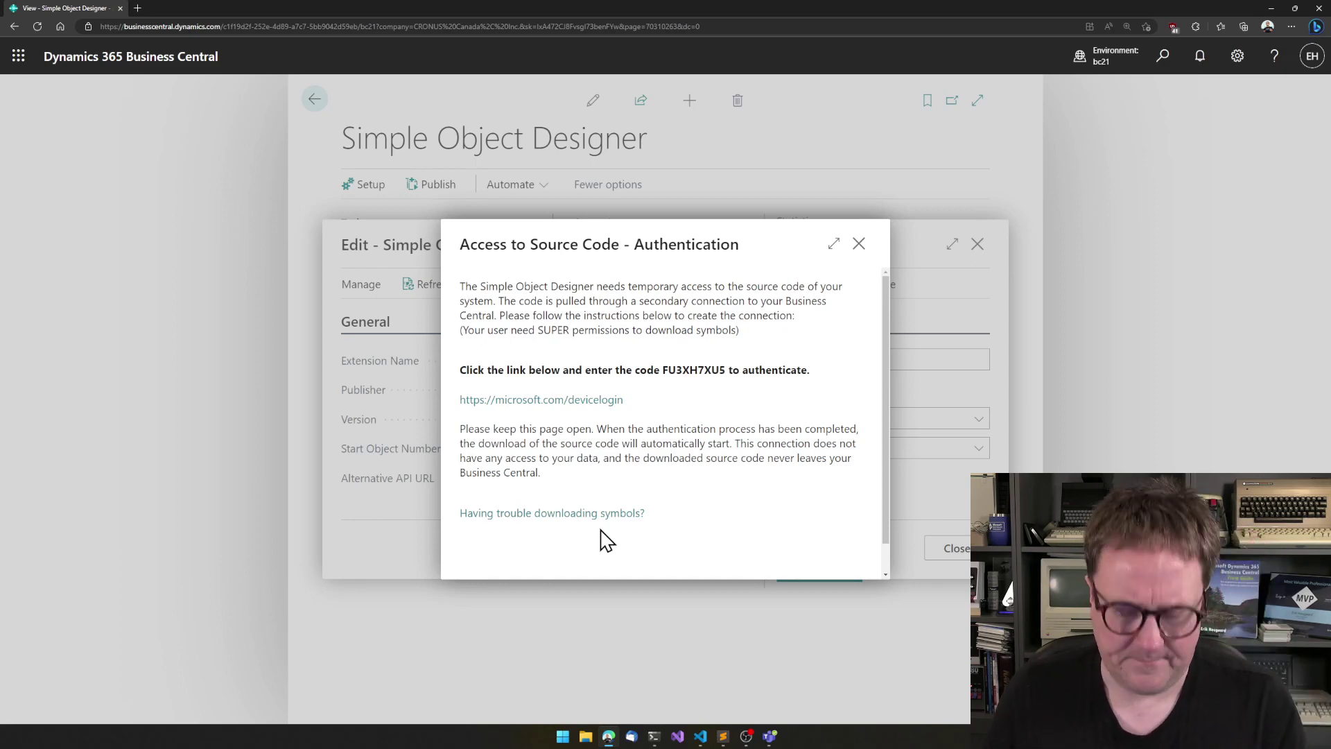
pyautogui.hotkey('alt', 'Tab')
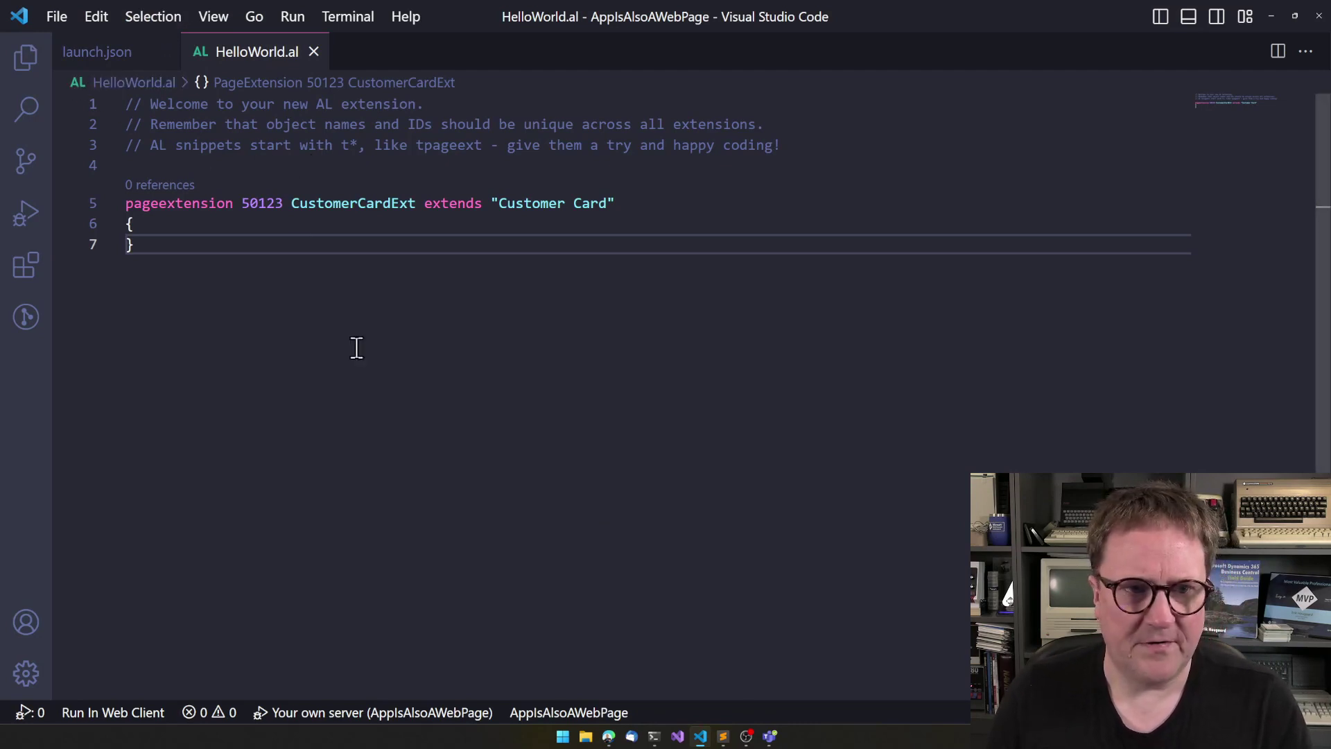
# - Add a layout section with an empty addlast(General) block inside the pageextension
pyautogui.click(192, 229)
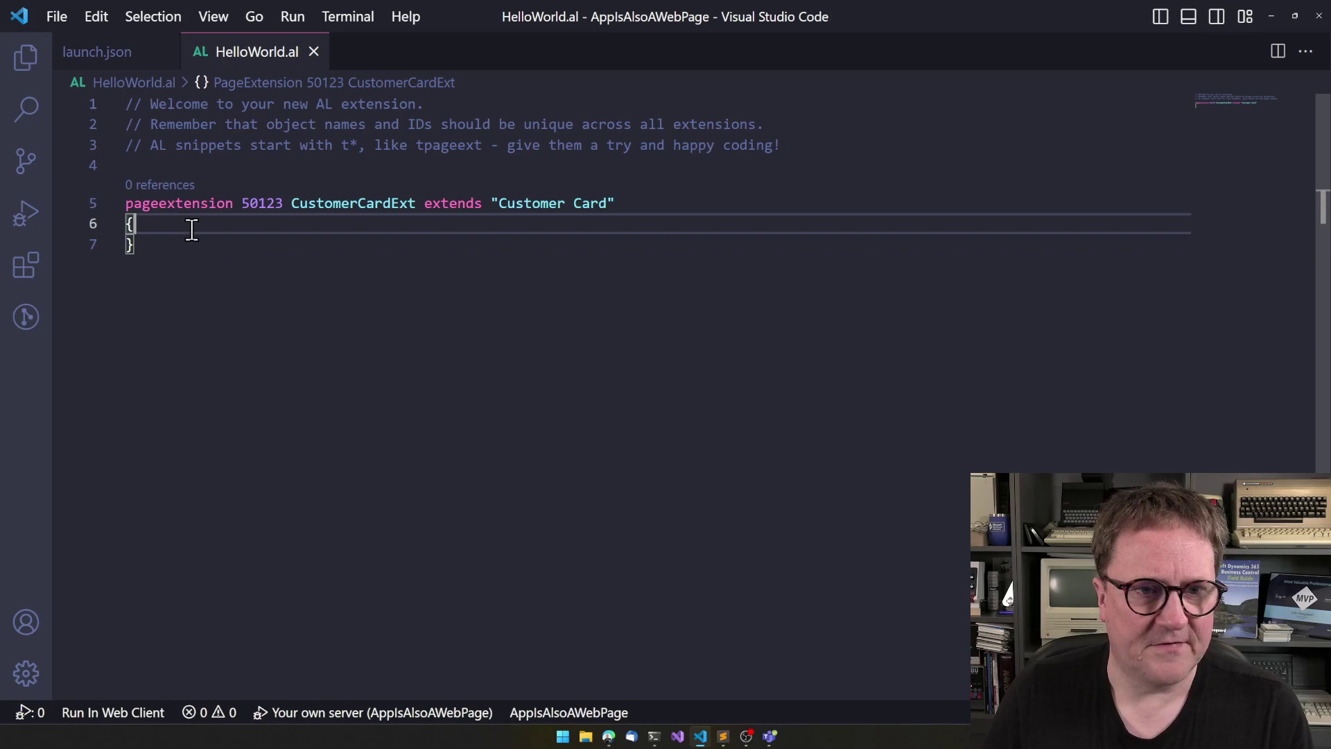
pyautogui.press('Return')
pyautogui.write('layout')
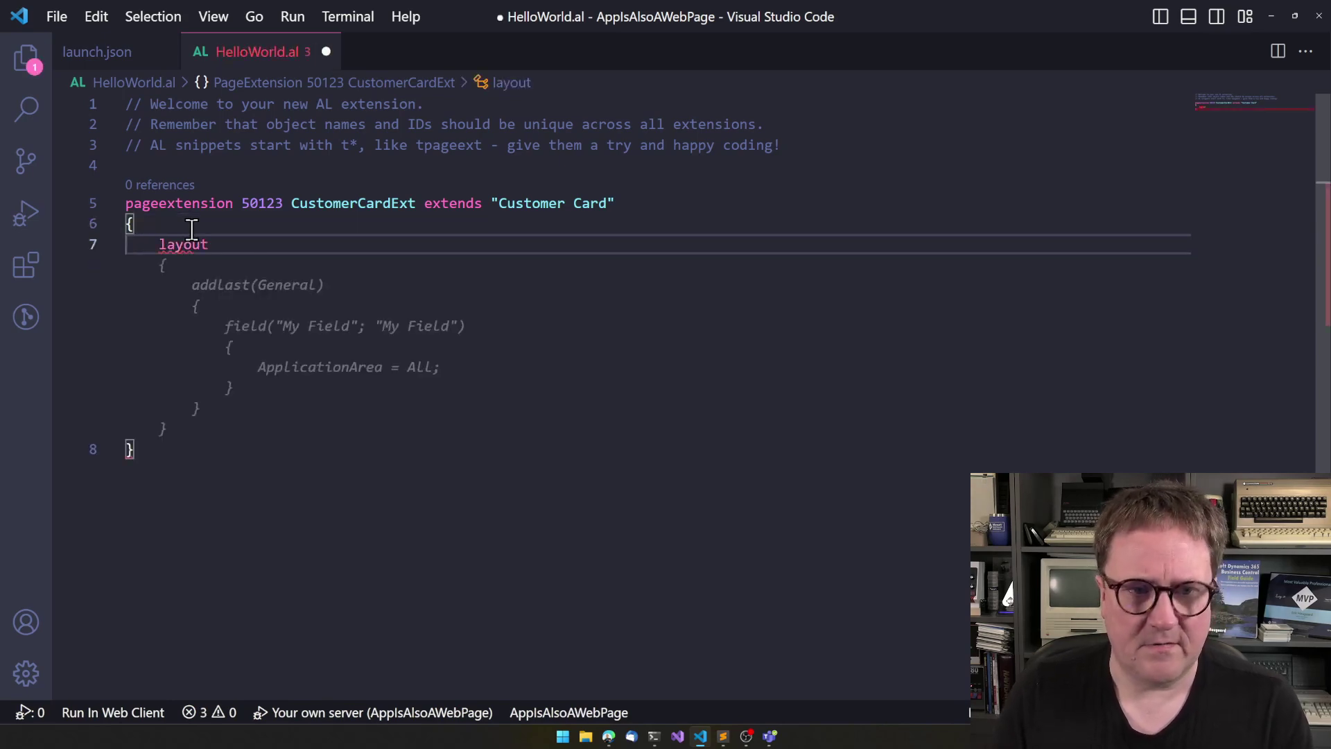
pyautogui.press('Return')
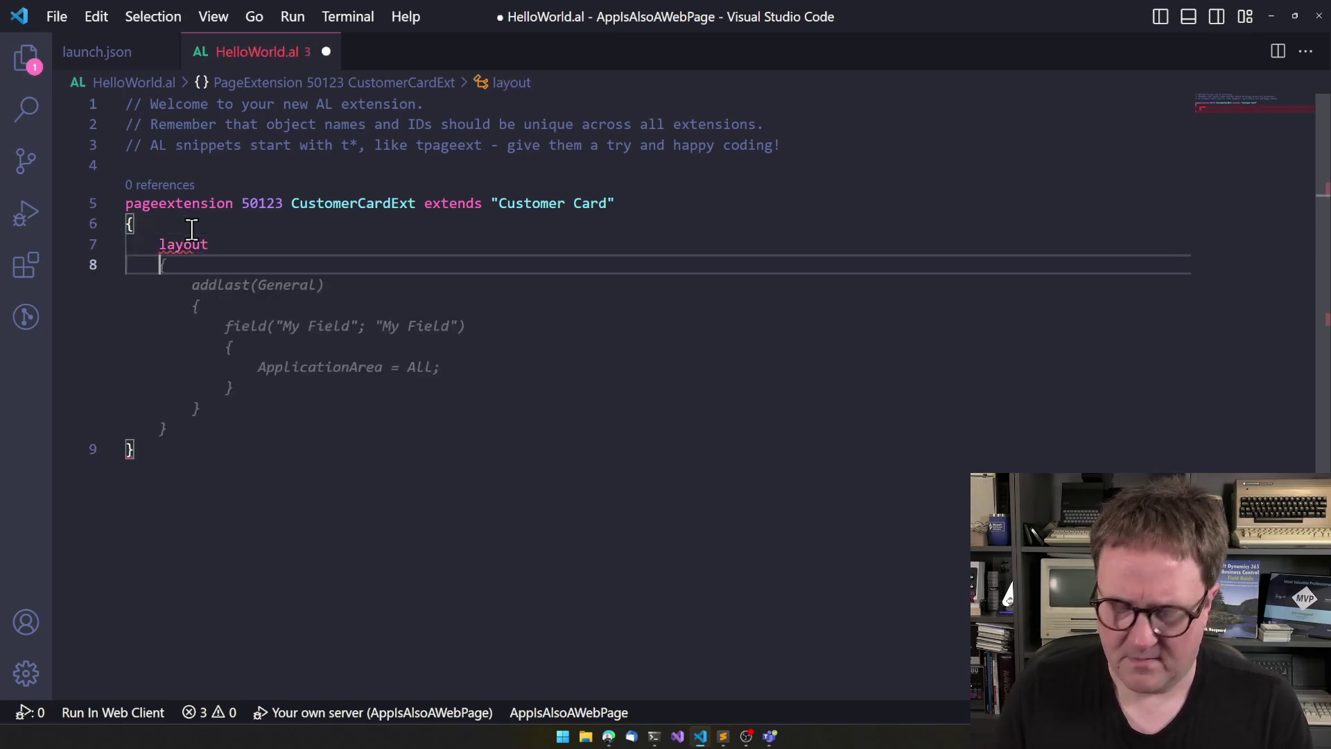
pyautogui.write('{')
pyautogui.press('Return')
pyautogui.write('addlist')
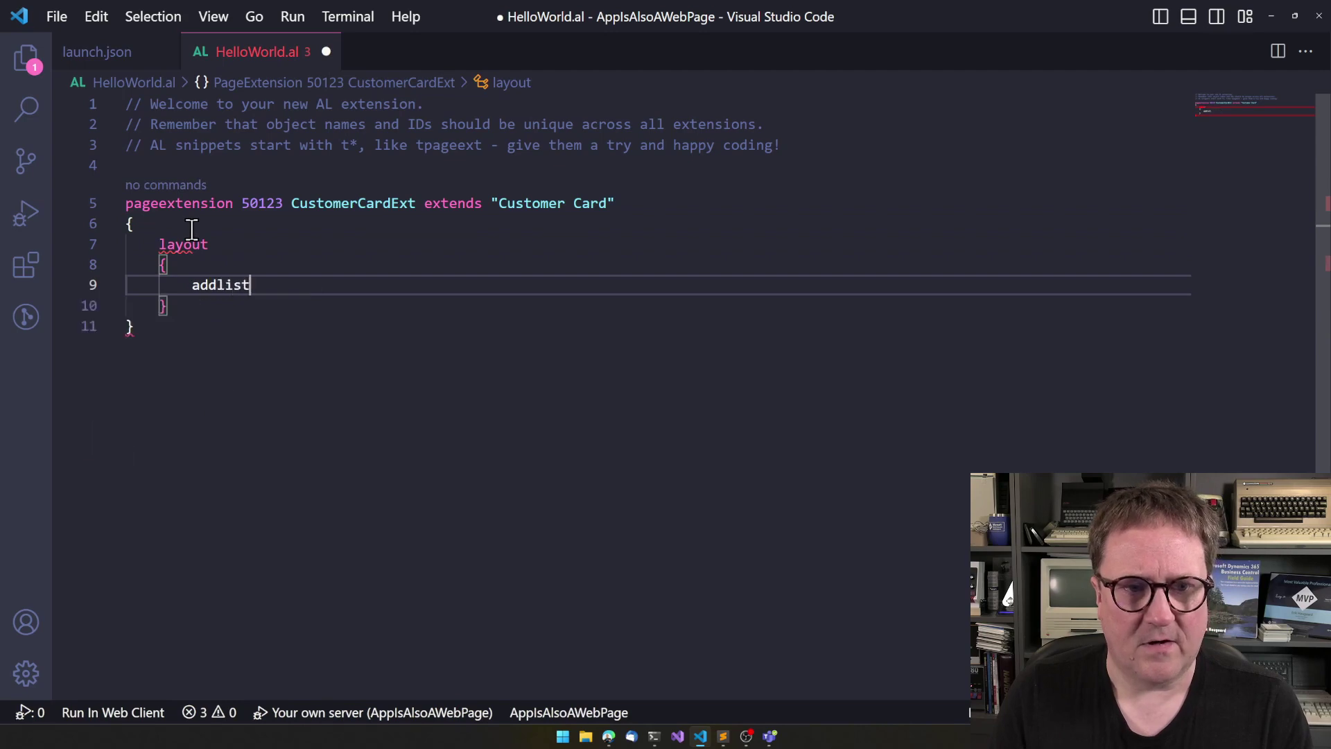
pyautogui.write('(')
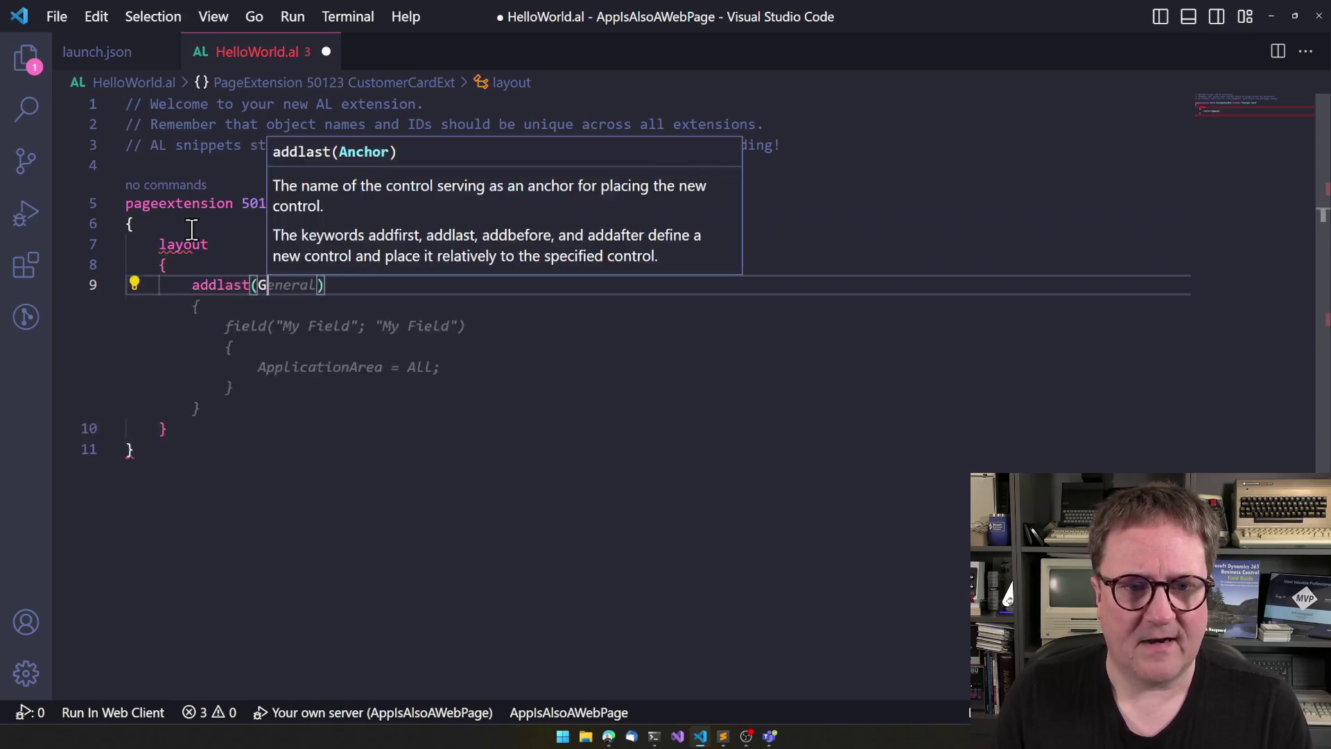
pyautogui.write('General')
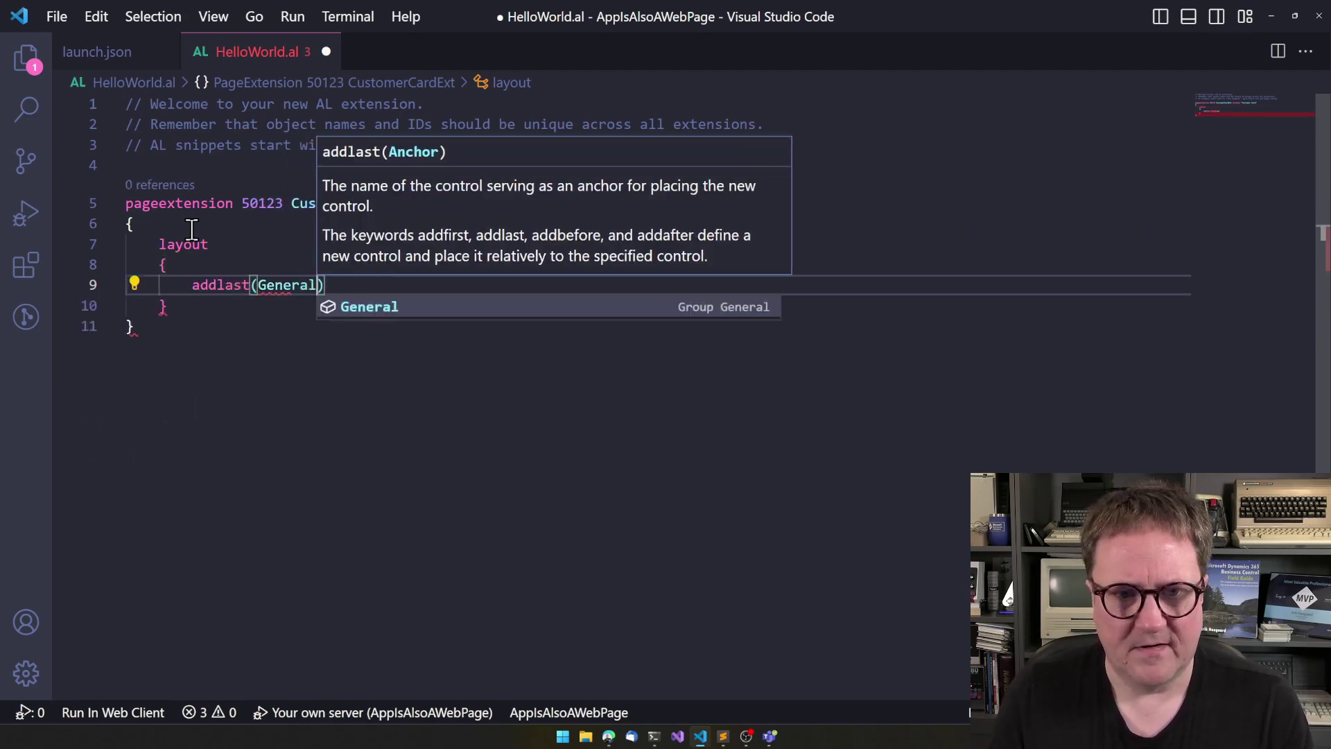
pyautogui.press('Return')
pyautogui.press('End')
pyautogui.press('Return')
pyautogui.write('{')
pyautogui.press('Return')
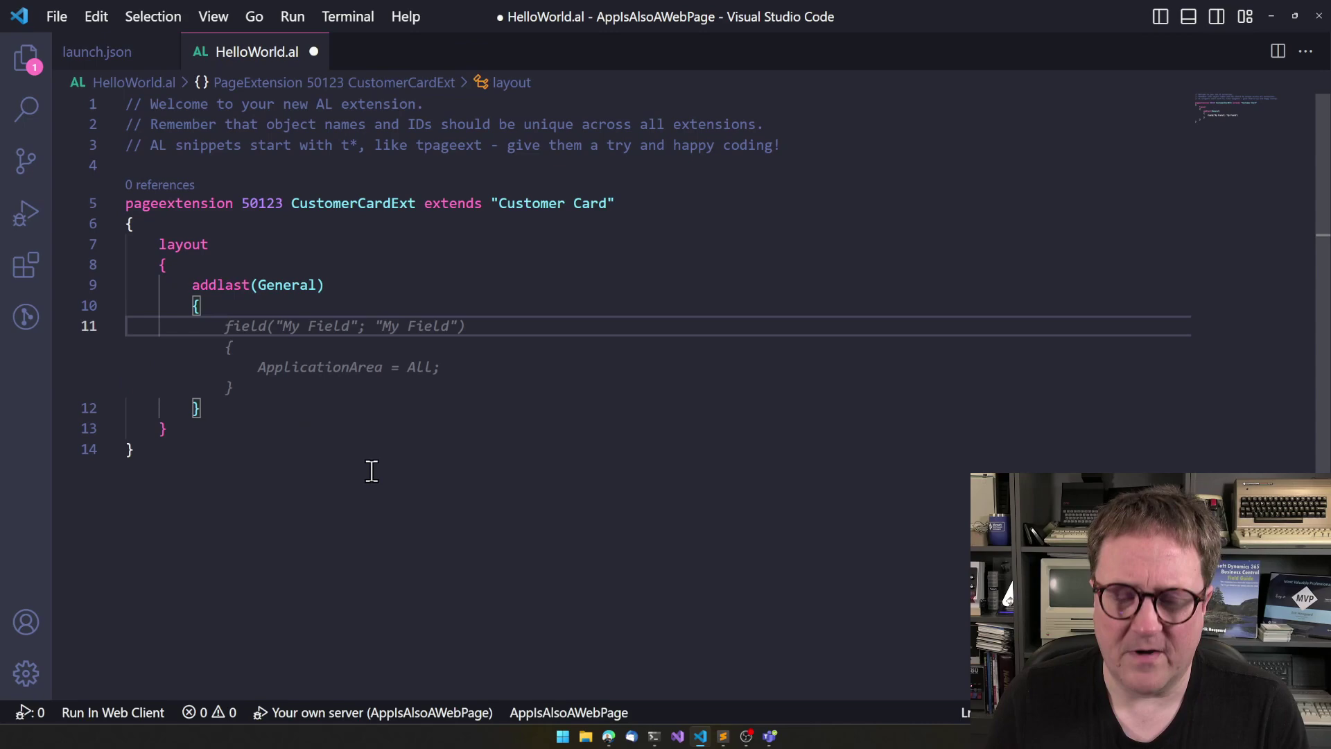
# - Remove the trial hyperlink() line and leave a blank line after the addlast block
pyautogui.hotkey('alt', 'Tab')
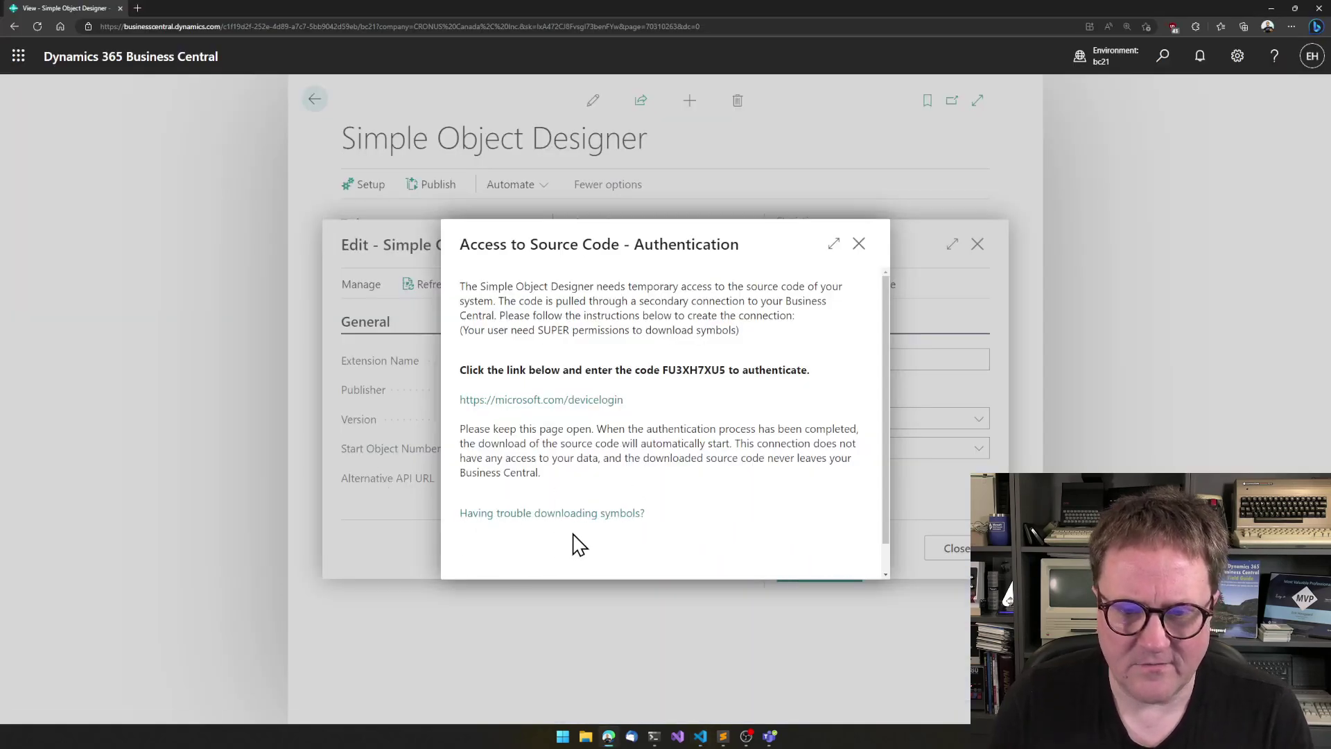
pyautogui.hotkey('alt', 'Tab')
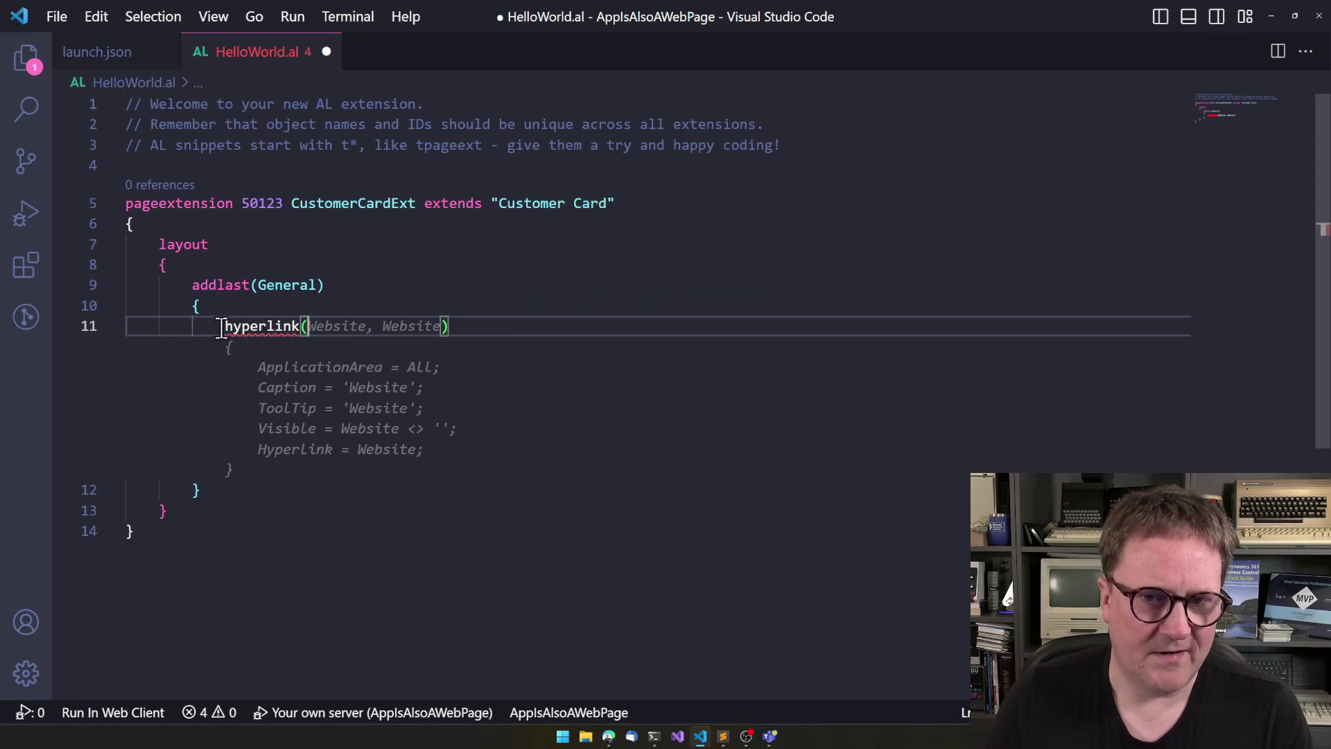
pyautogui.moveTo(225, 326); pyautogui.dragTo(298, 454)
pyautogui.click(348, 325)
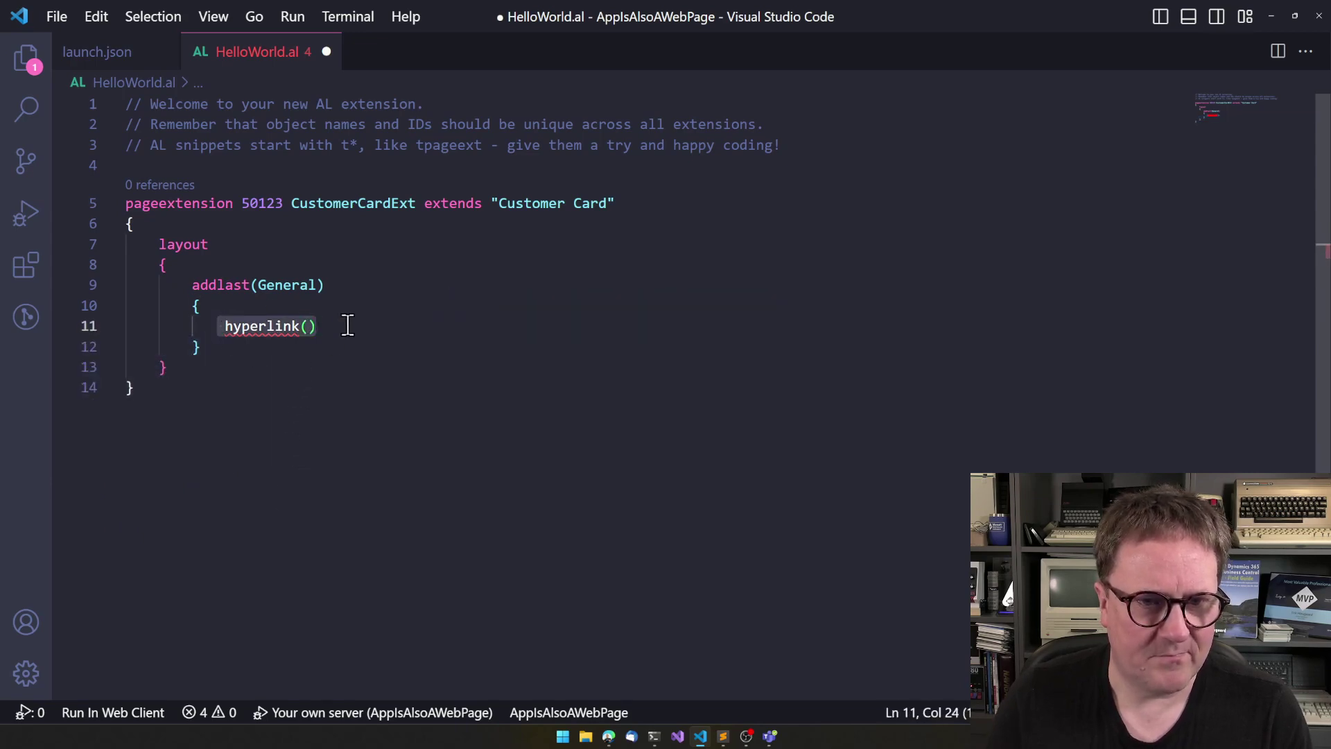
pyautogui.press('BackSpace')
pyautogui.press('BackSpace')
pyautogui.press('BackSpace')
pyautogui.press('Down')
pyautogui.press('Down')
pyautogui.press('Down')
pyautogui.press('Up')
pyautogui.press('Return')
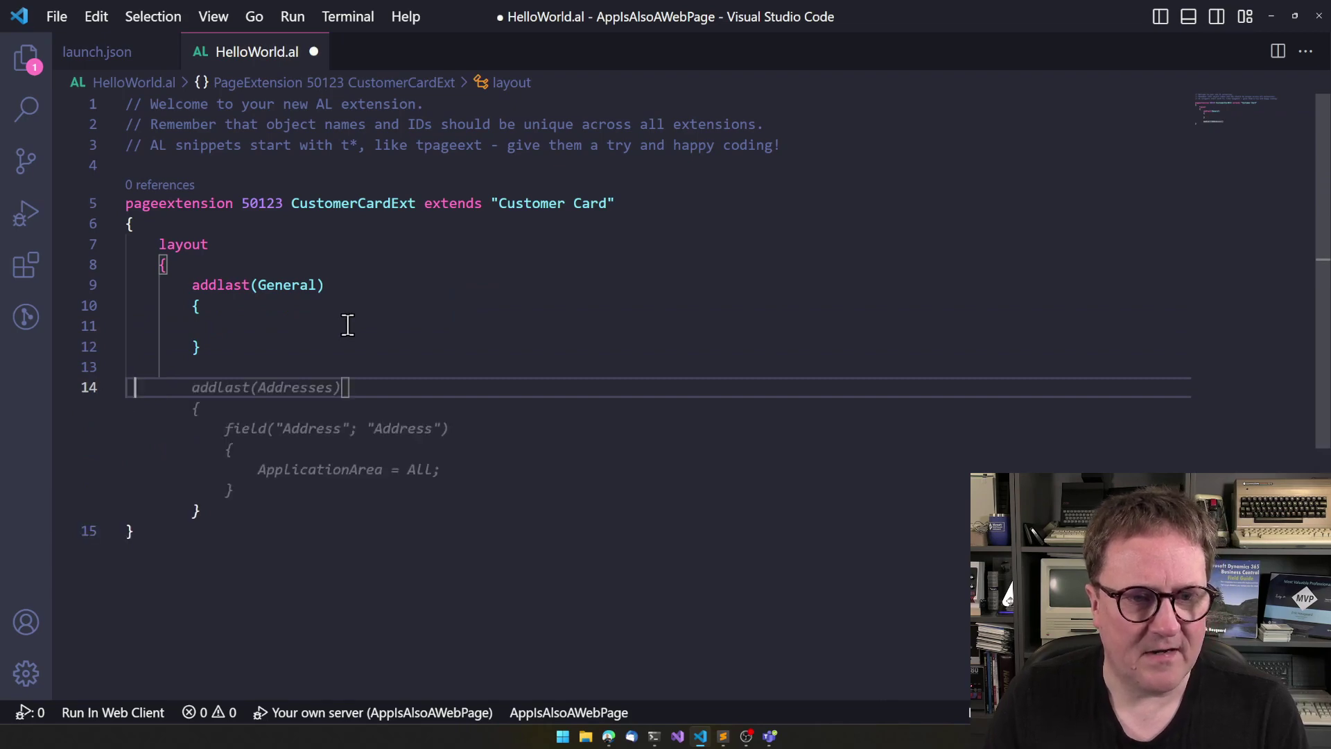
pyautogui.write('var')
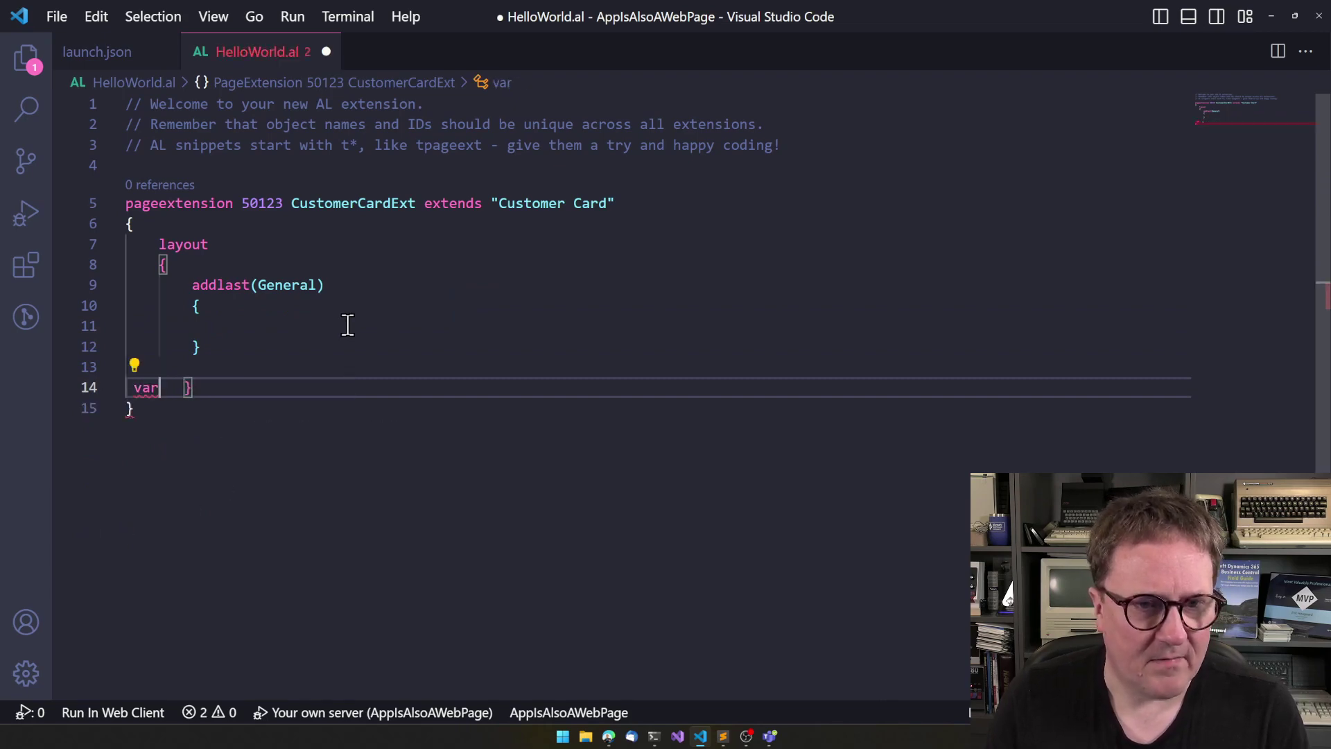
# - Add a var section declaring HelpLink: Label 'Get more help, we really need help!';
pyautogui.press('BackSpace')
pyautogui.press('BackSpace')
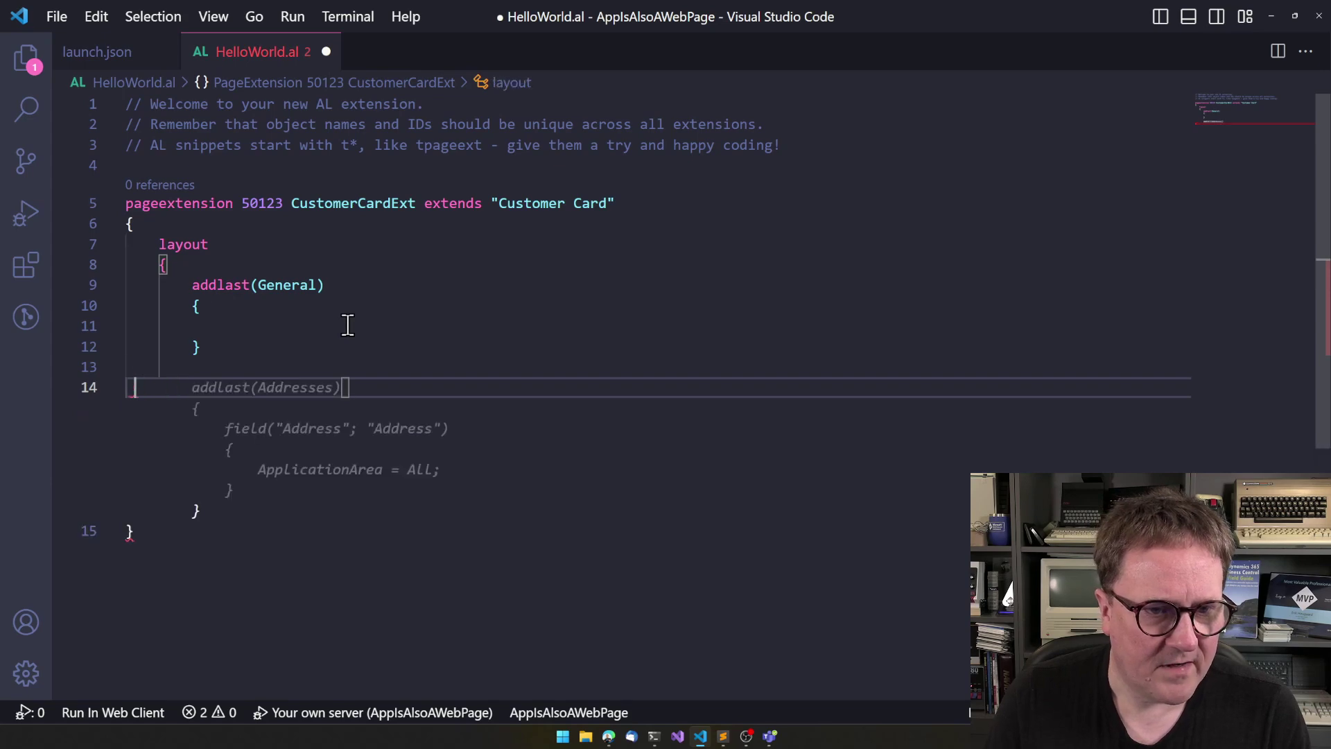
pyautogui.press('BackSpace')
pyautogui.write('}')
pyautogui.press('Down')
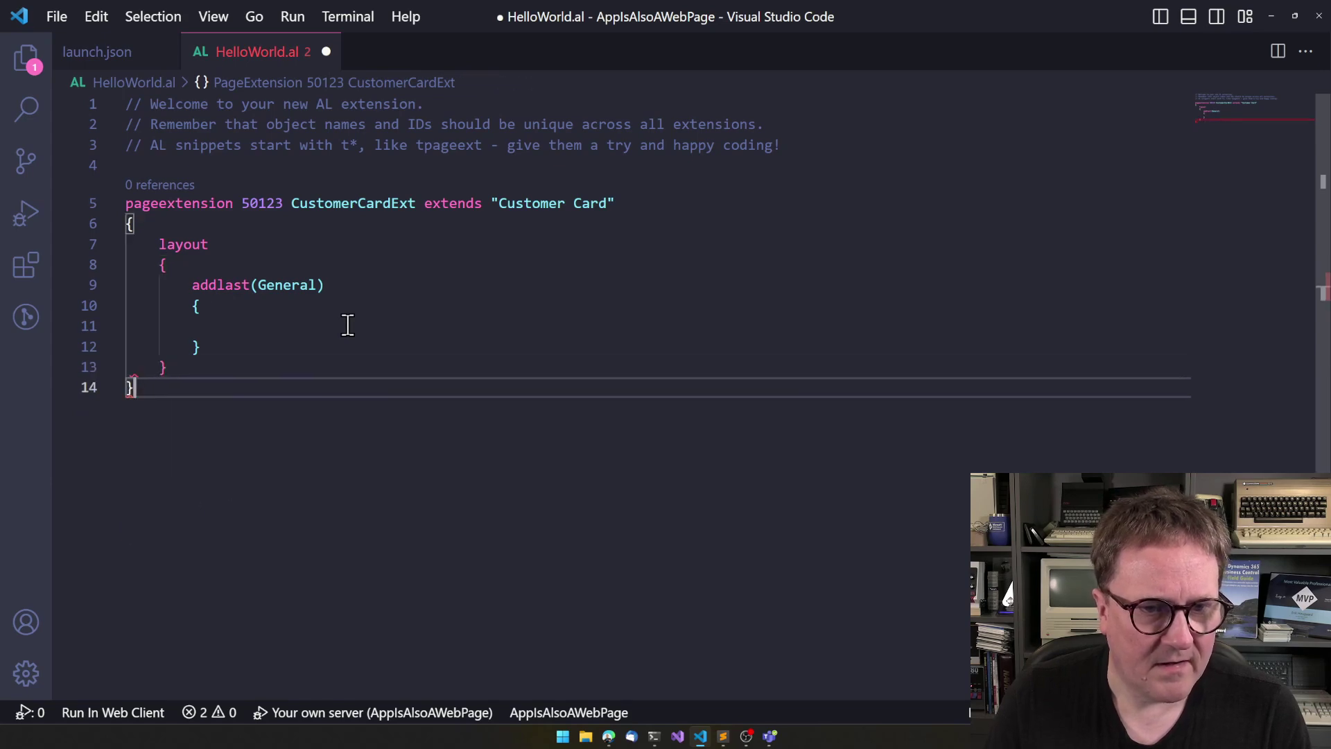
pyautogui.press('Return')
pyautogui.write('va')
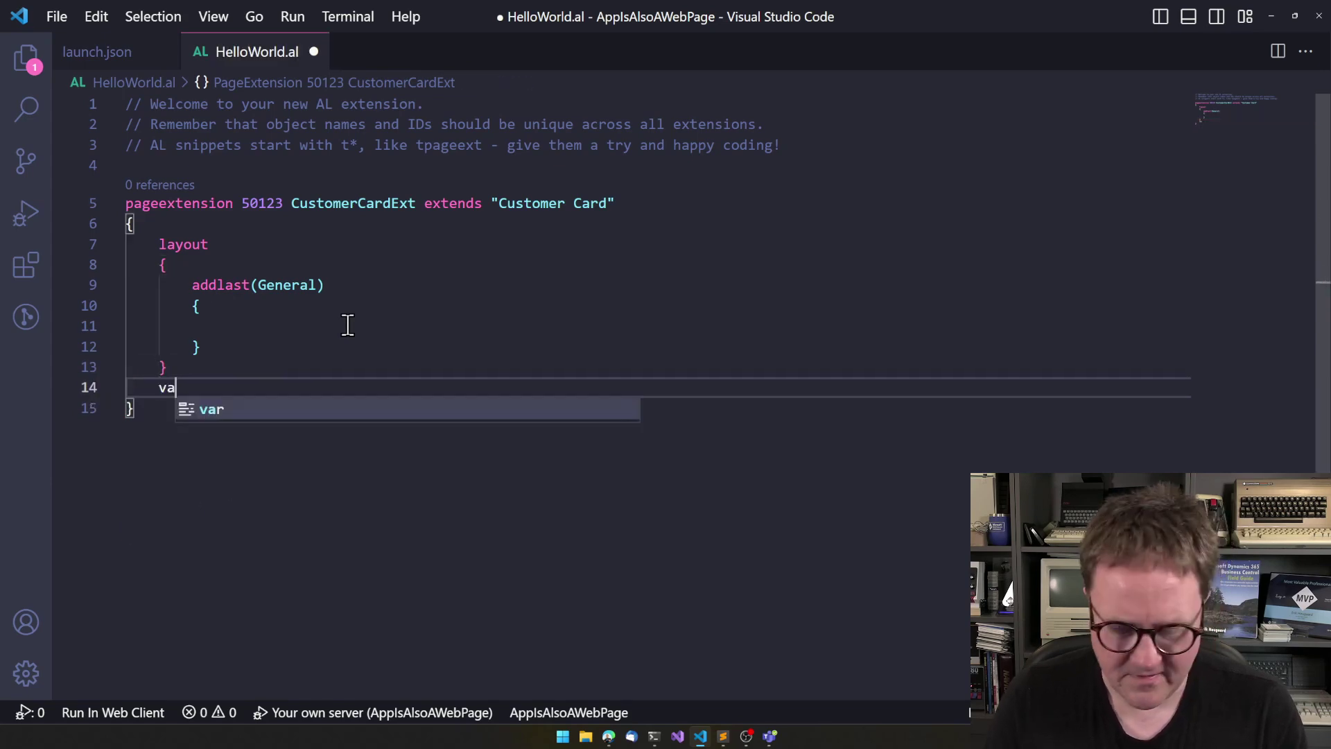
pyautogui.write('r')
pyautogui.press('Return')
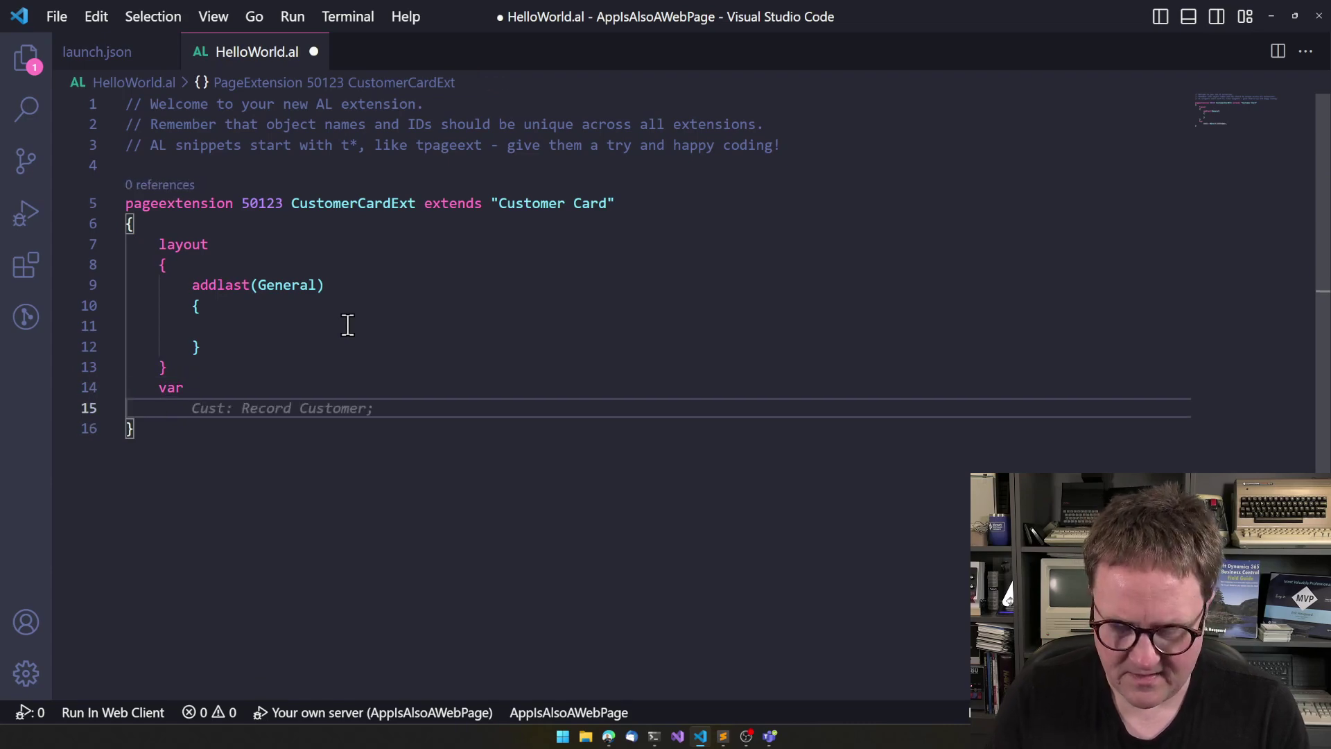
pyautogui.write('Help')
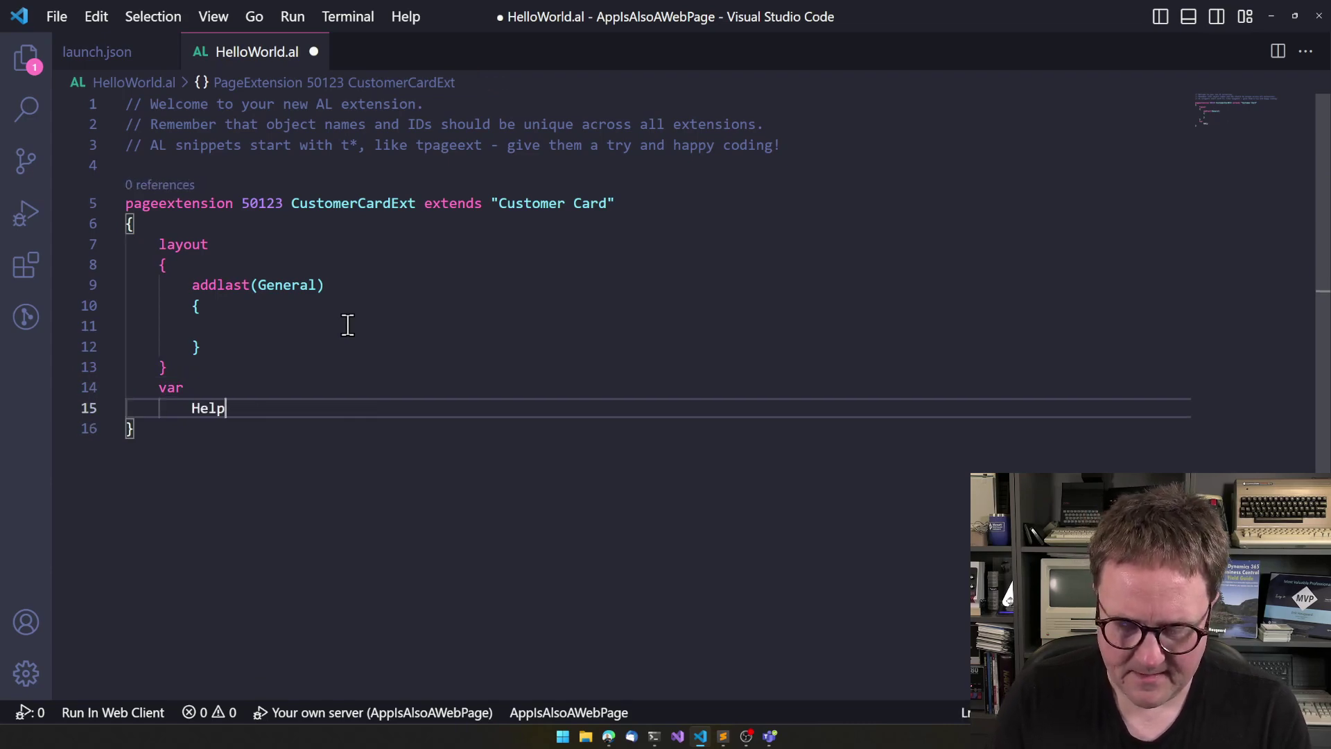
pyautogui.write('Li')
pyautogui.write('nk: Label')
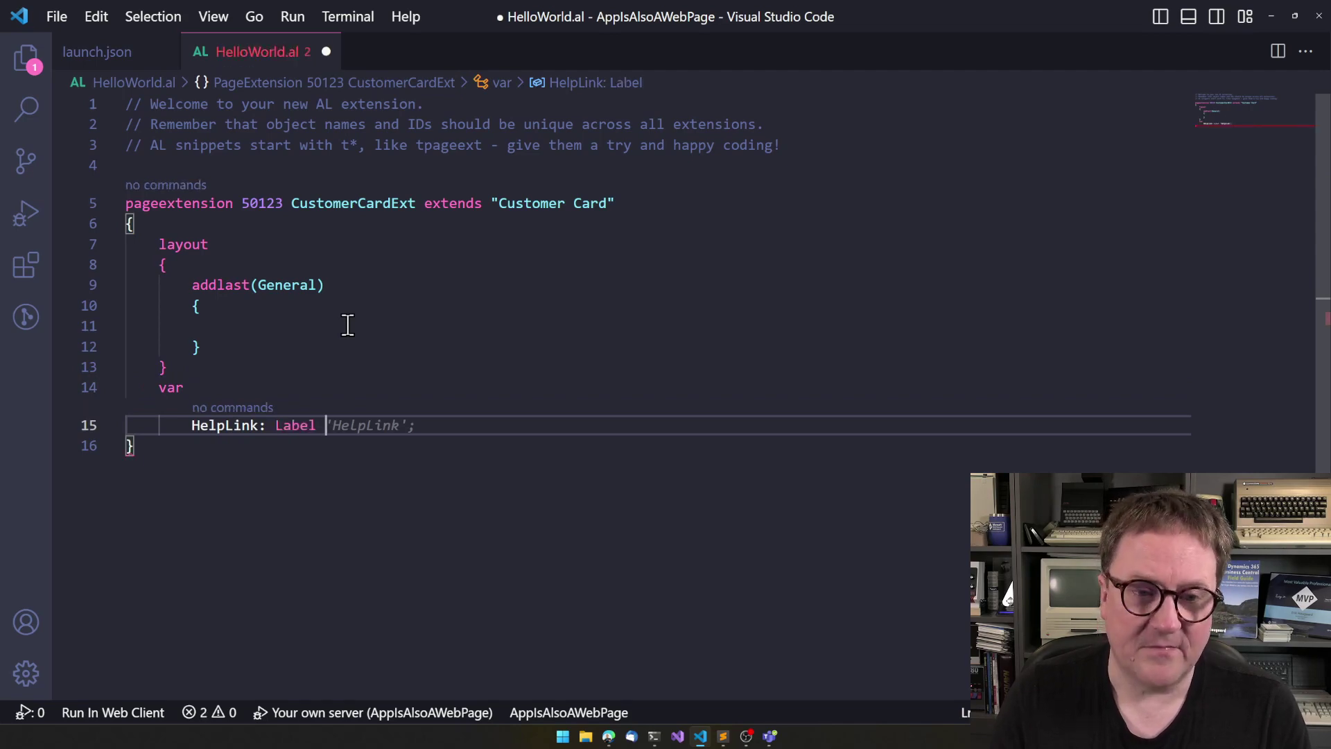
pyautogui.write(" 'Get")
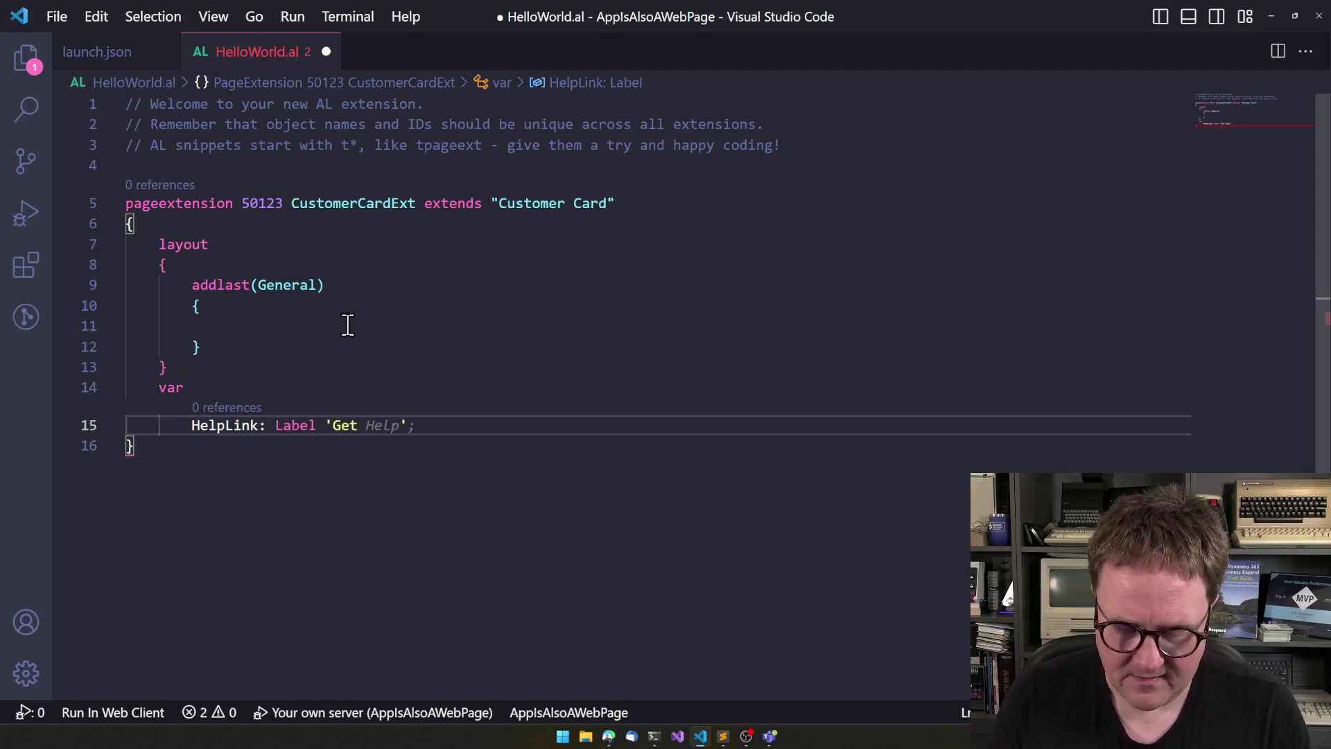
pyautogui.write('help, we rea')
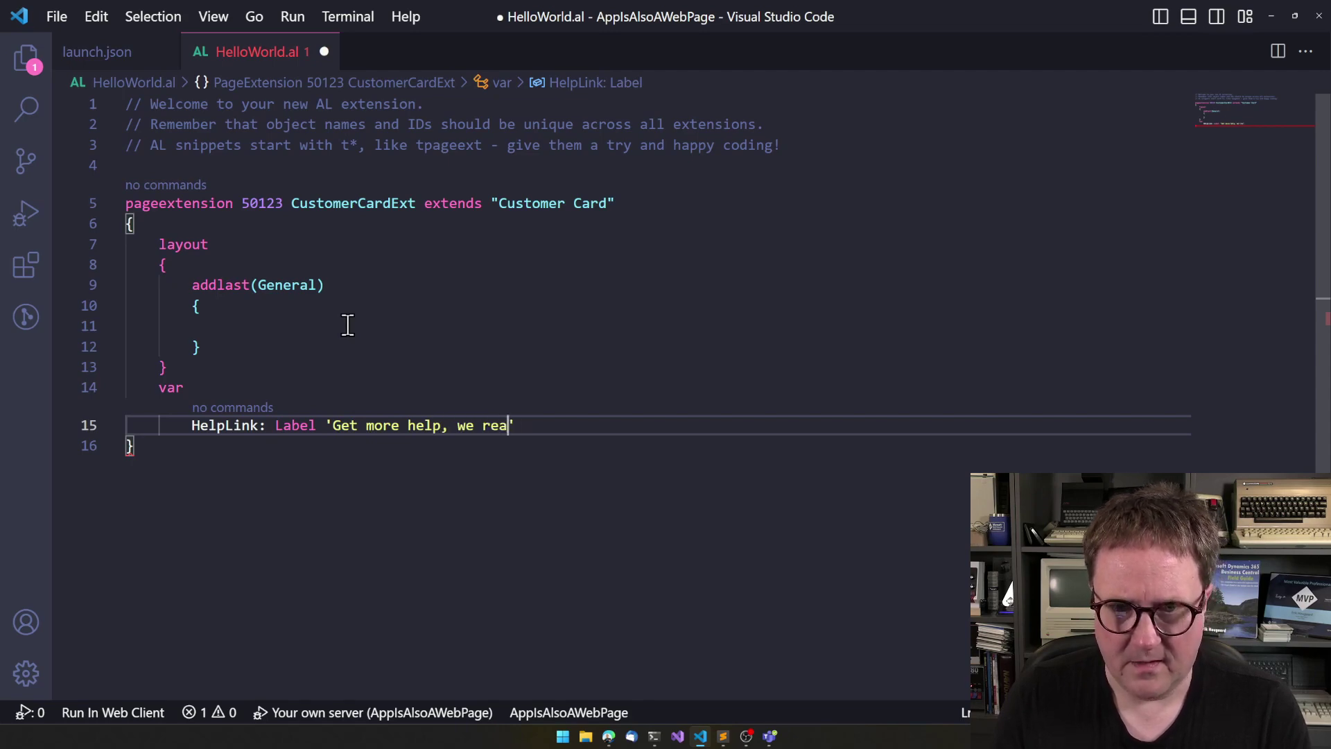
pyautogui.write("lp!'")
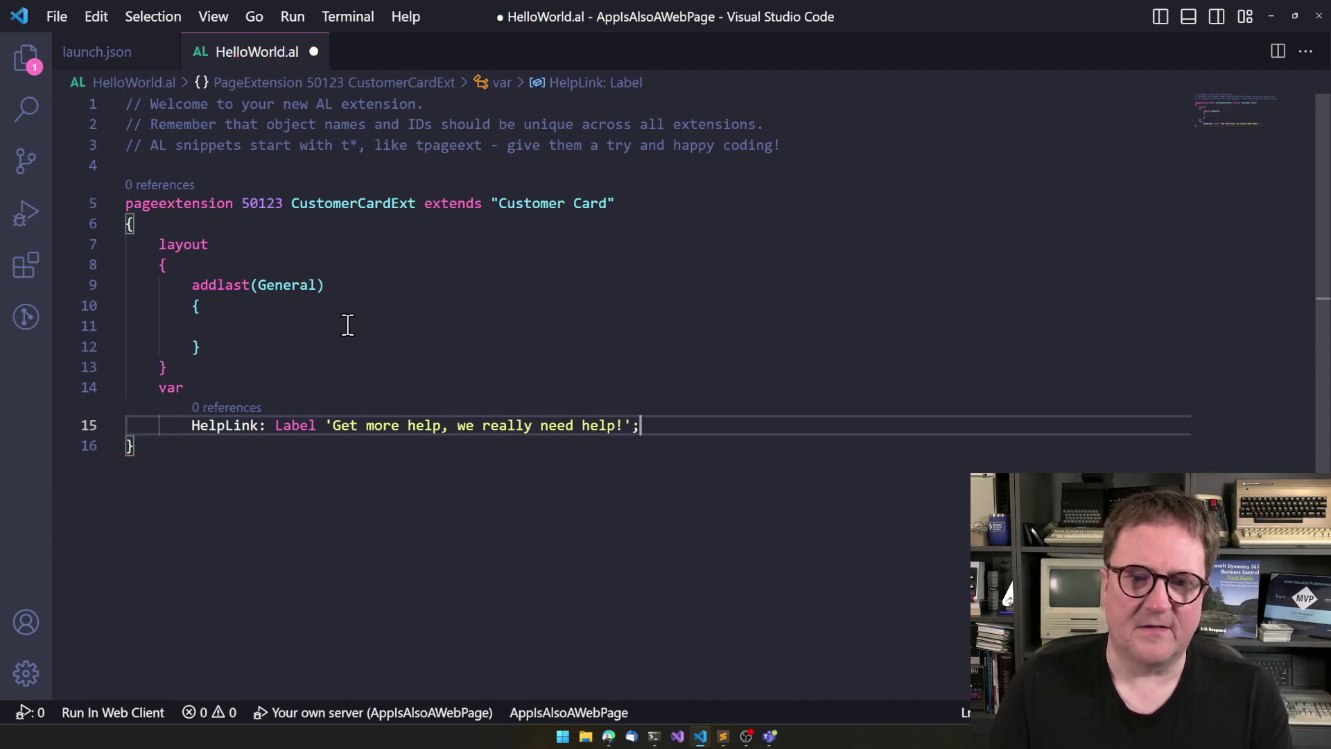
# - Declare field(HelpLinkCtl; HelpLink) inside addlast(General), replacing the suggested label snippet
pyautogui.click(232, 326)
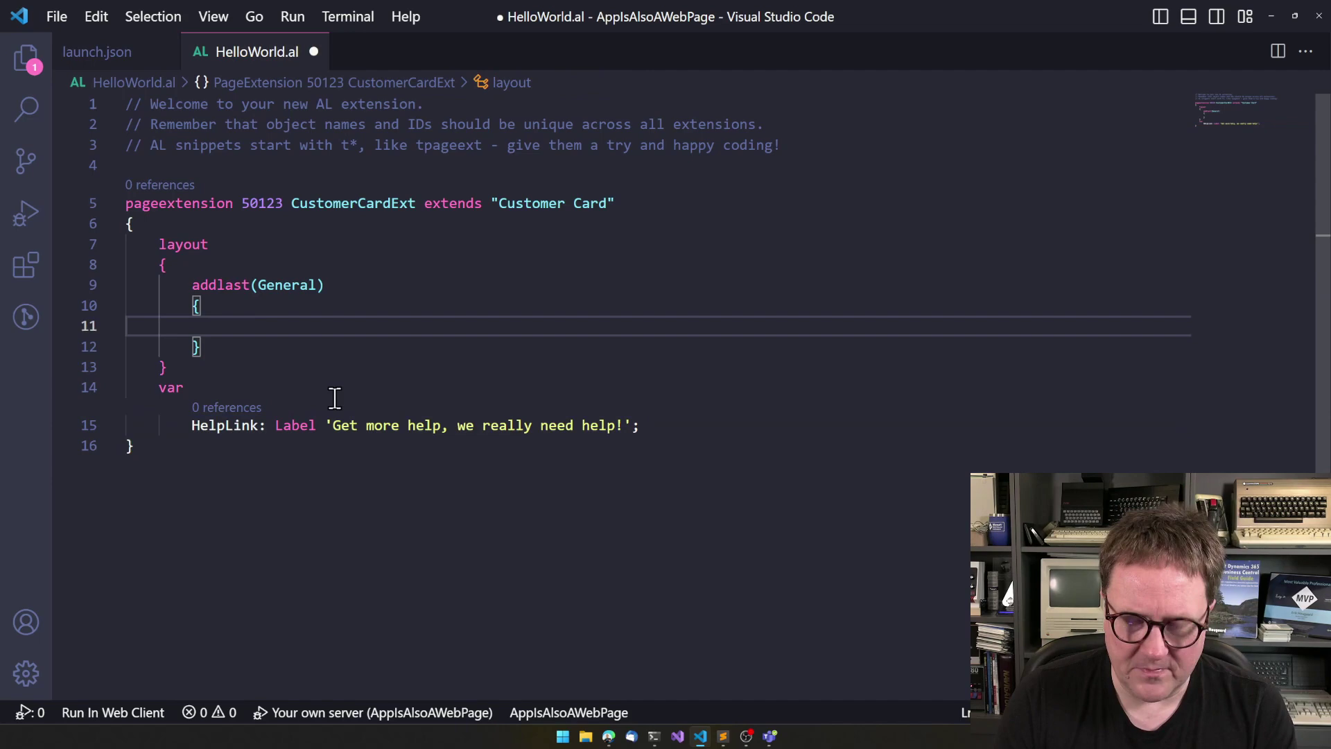
pyautogui.write('label')
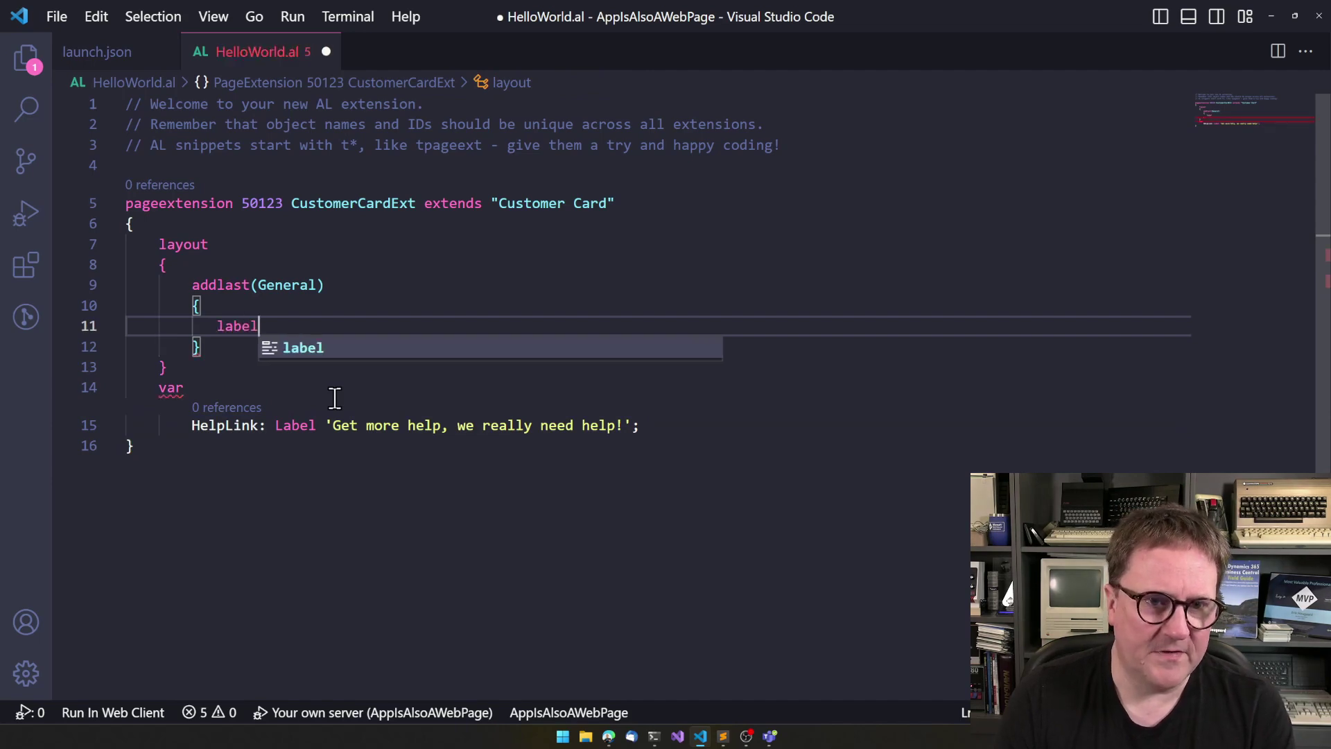
pyautogui.write('(')
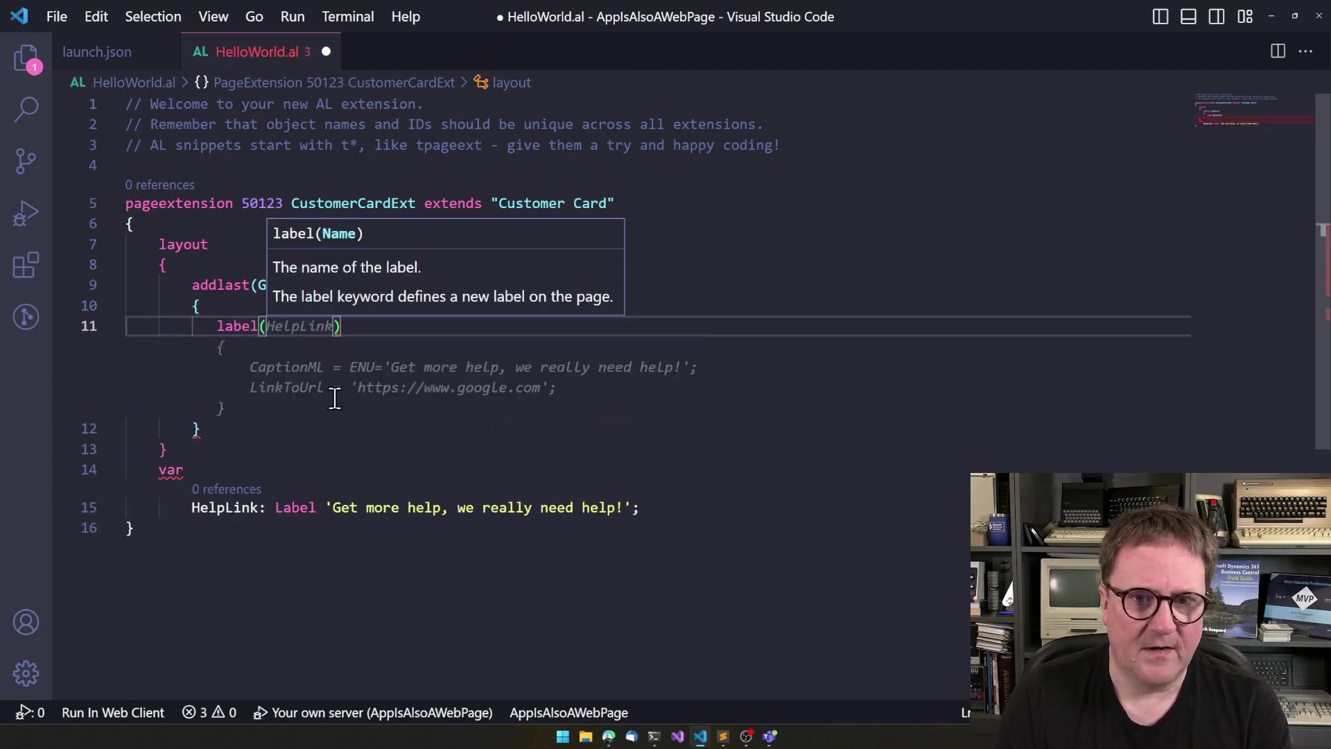
pyautogui.press('Escape')
pyautogui.press('Down')
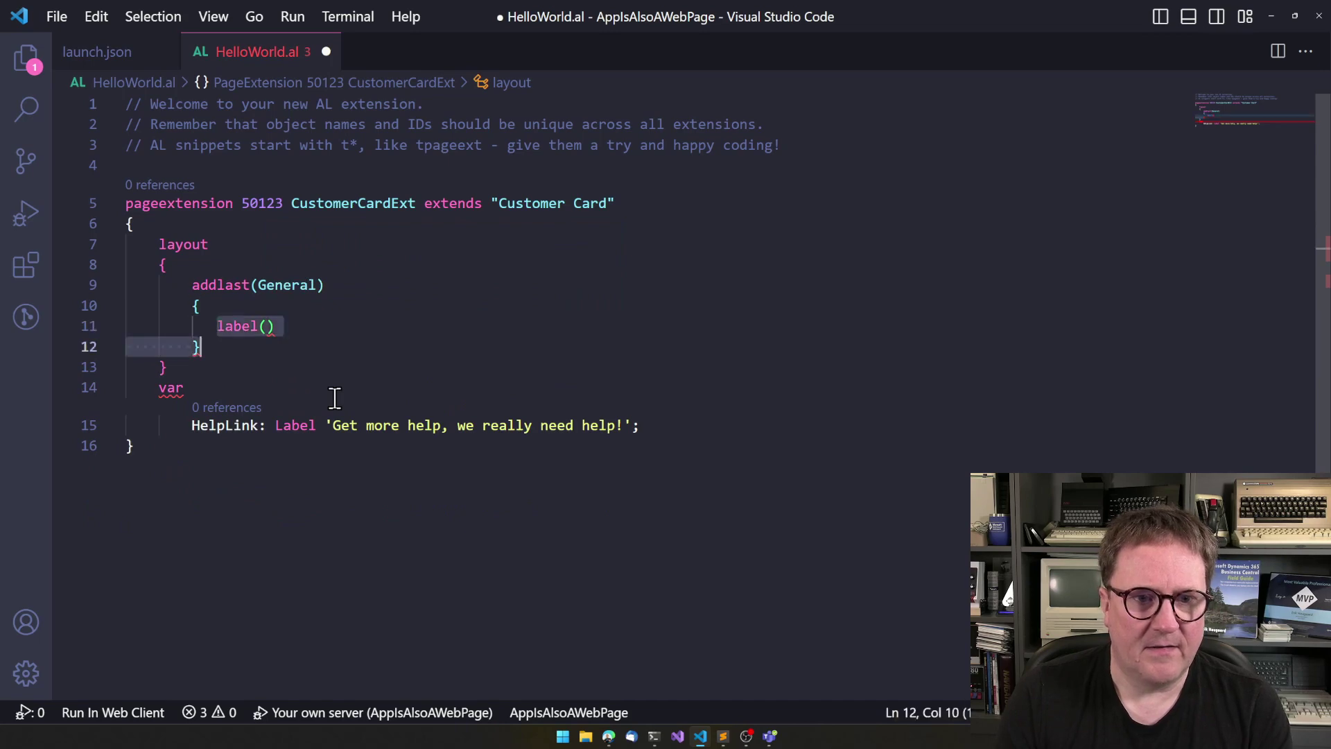
pyautogui.press('Up')
pyautogui.hotkey('shift', 'End')
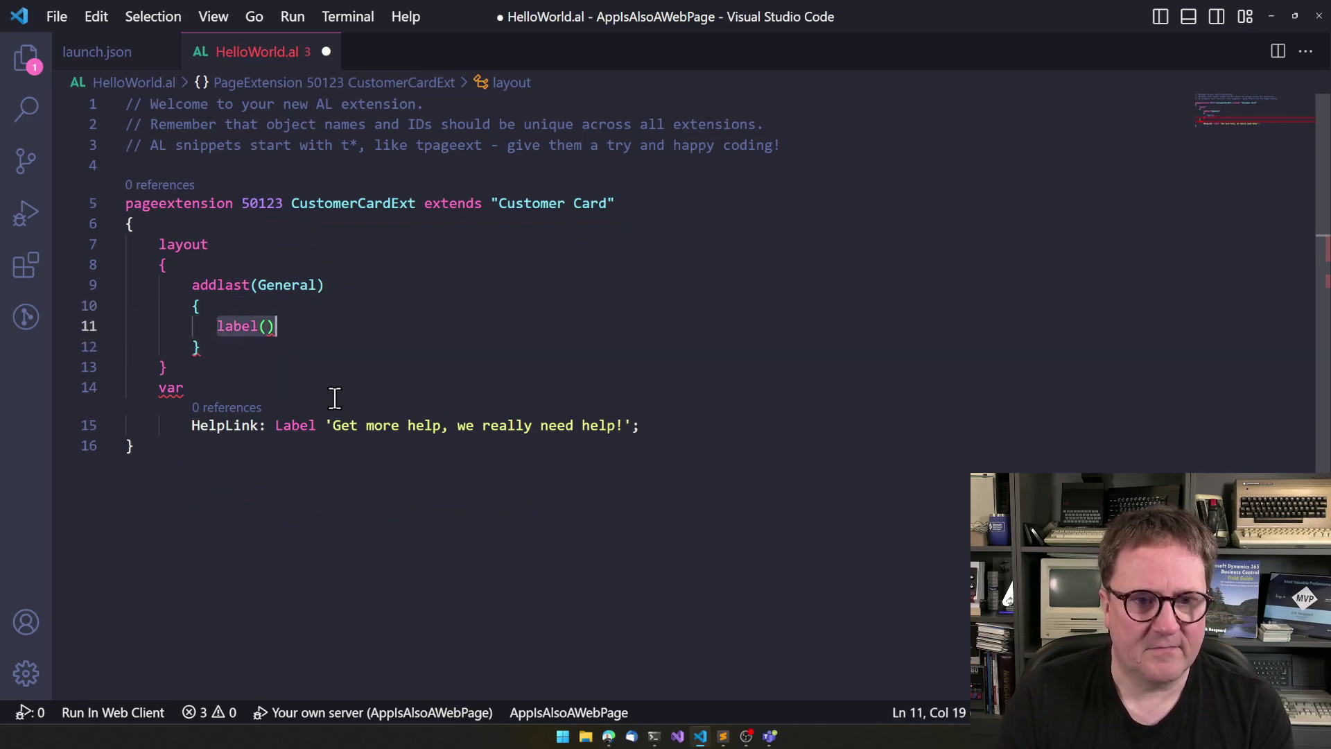
pyautogui.write('field(')
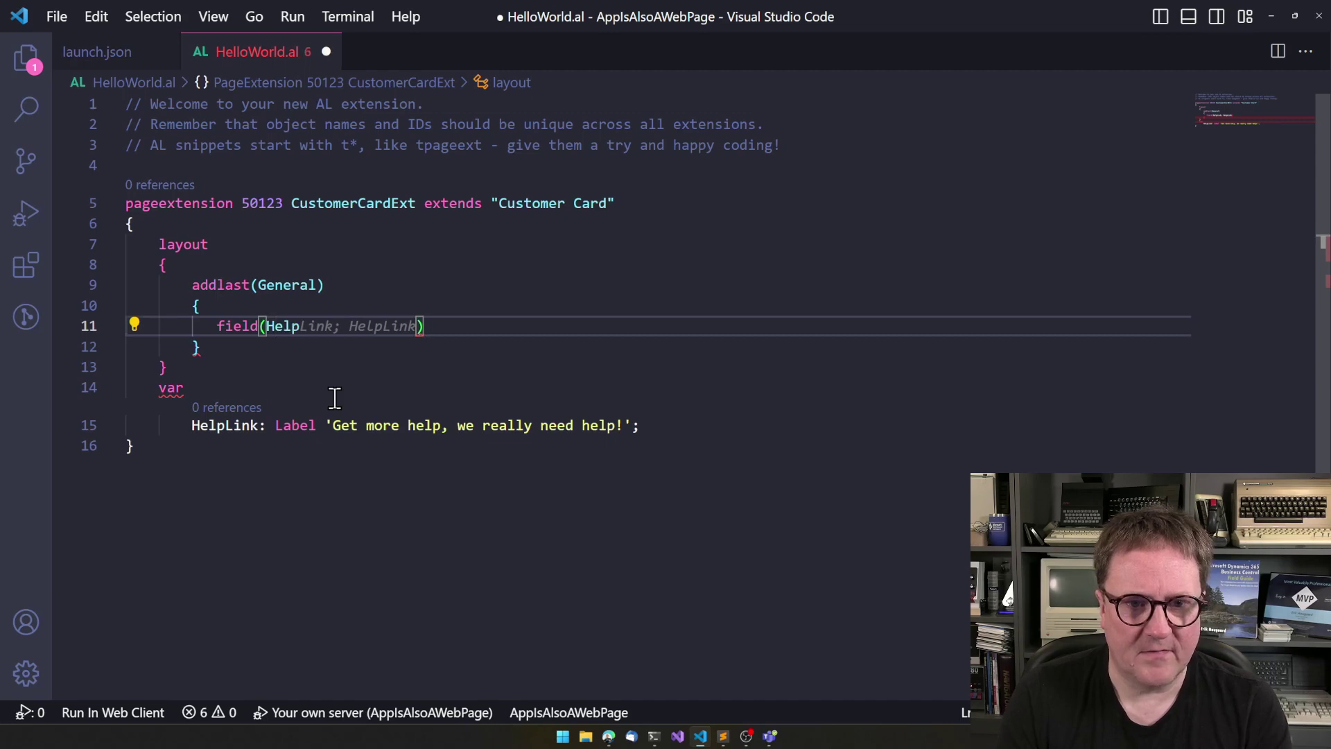
pyautogui.press('Escape')
pyautogui.hotkey('ctrl', 'space')
pyautogui.write('Link')
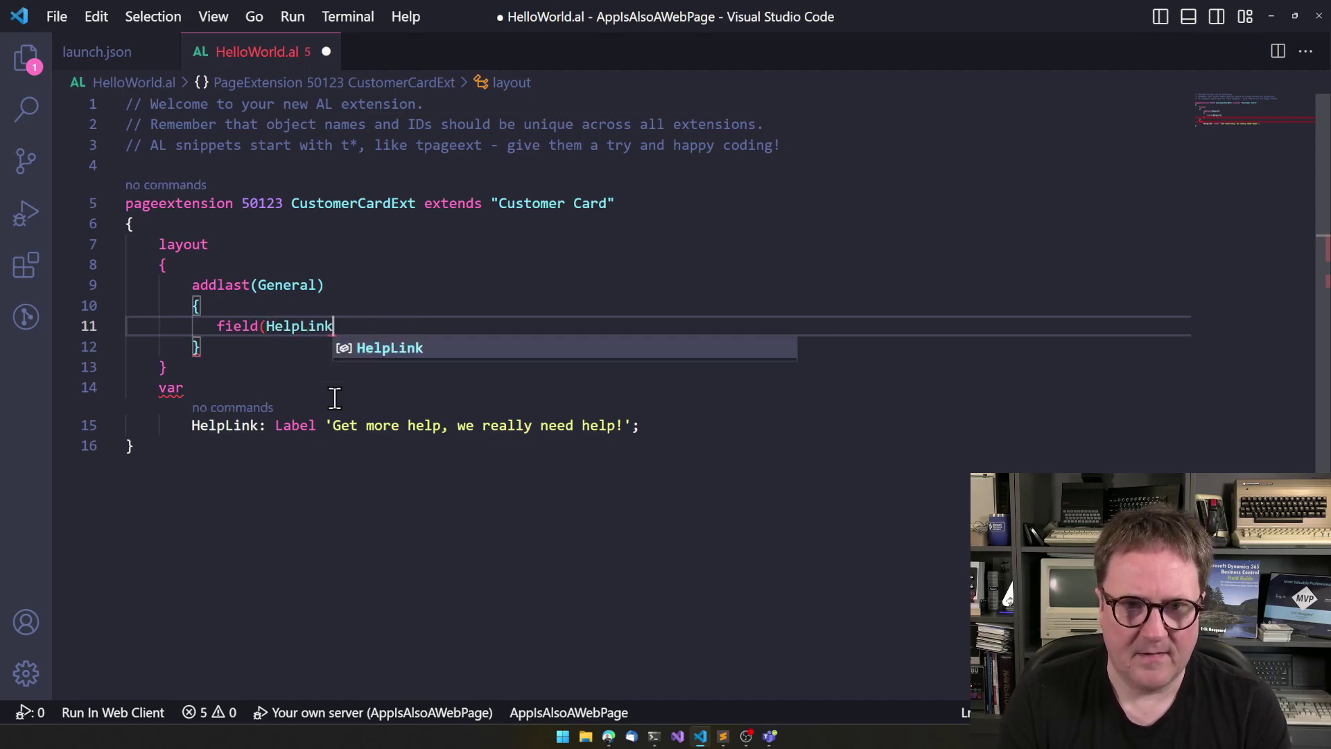
pyautogui.press('Escape')
pyautogui.write('Ctl; He')
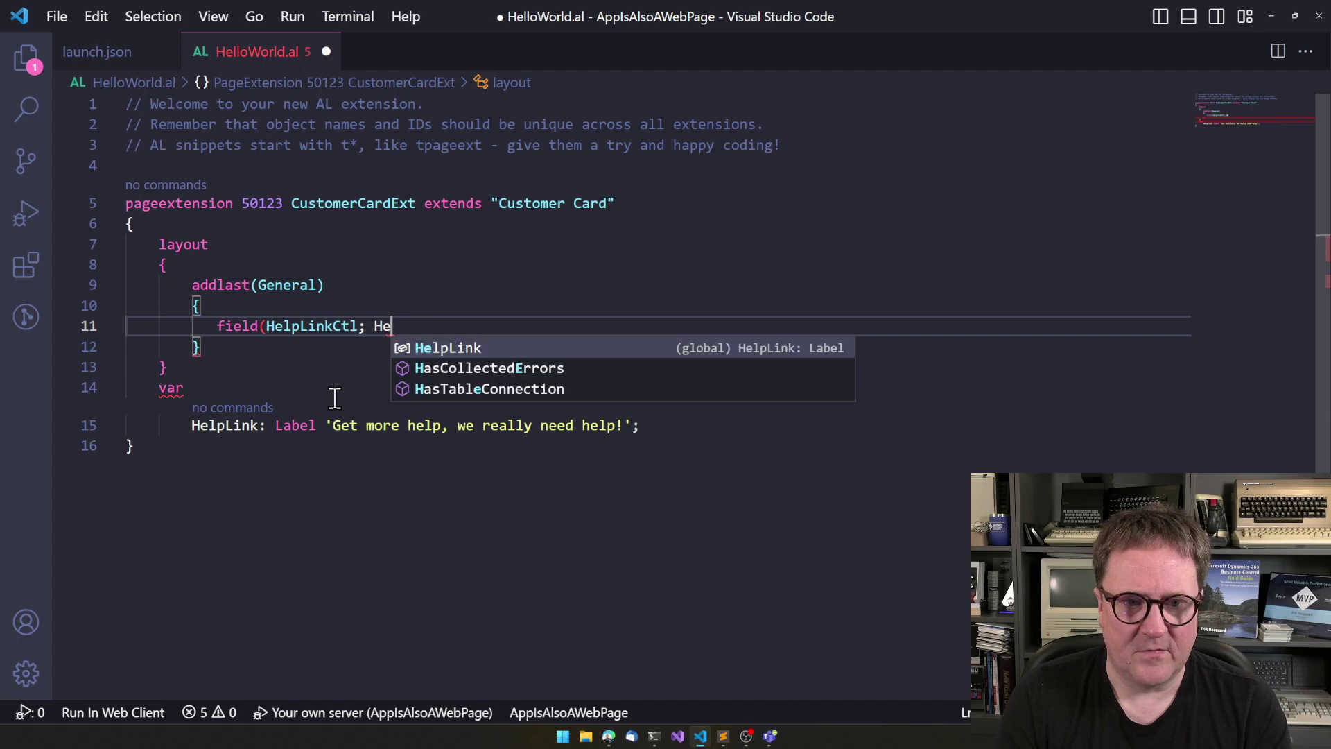
pyautogui.write('lpLink)')
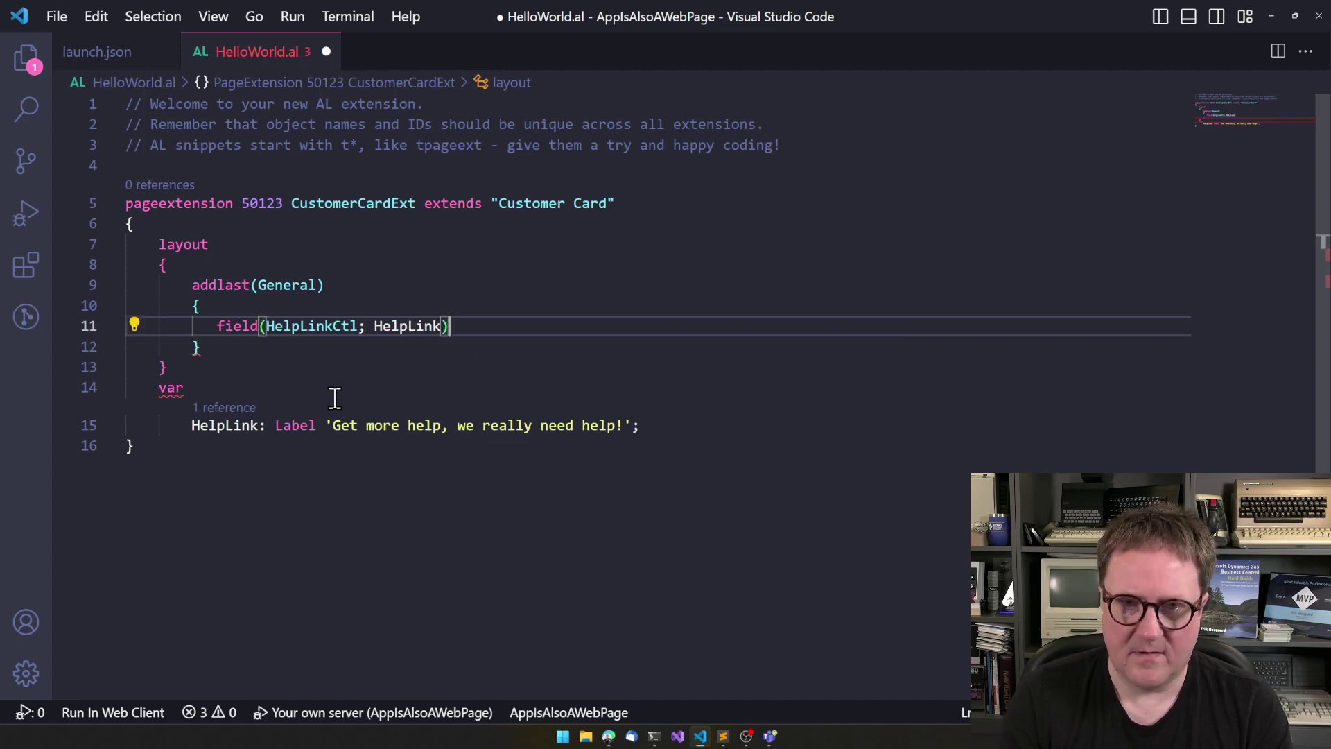
pyautogui.press('Return')
pyautogui.write('{')
pyautogui.press('Return')
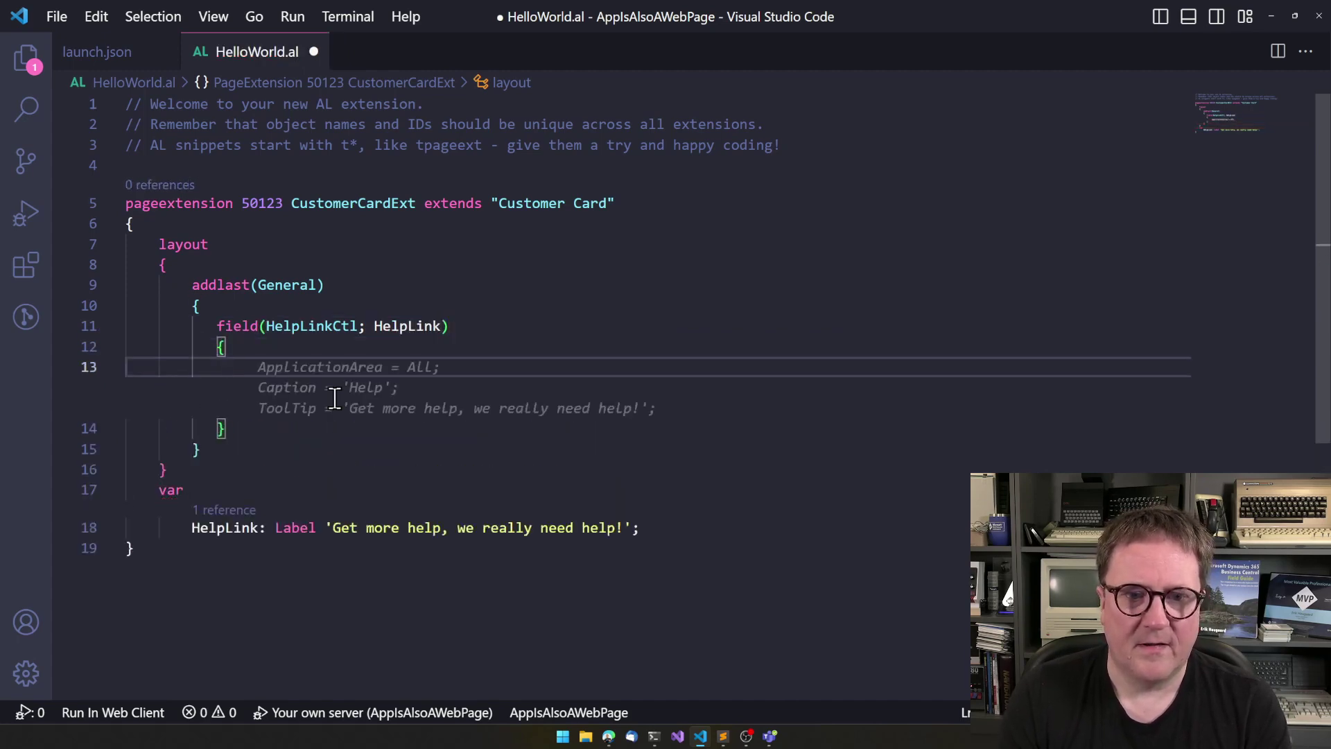
pyautogui.write('Ap')
# - Give the field ApplicationArea = all and ShowCaption = false
pyautogui.press('Tab')
pyautogui.write('= all')
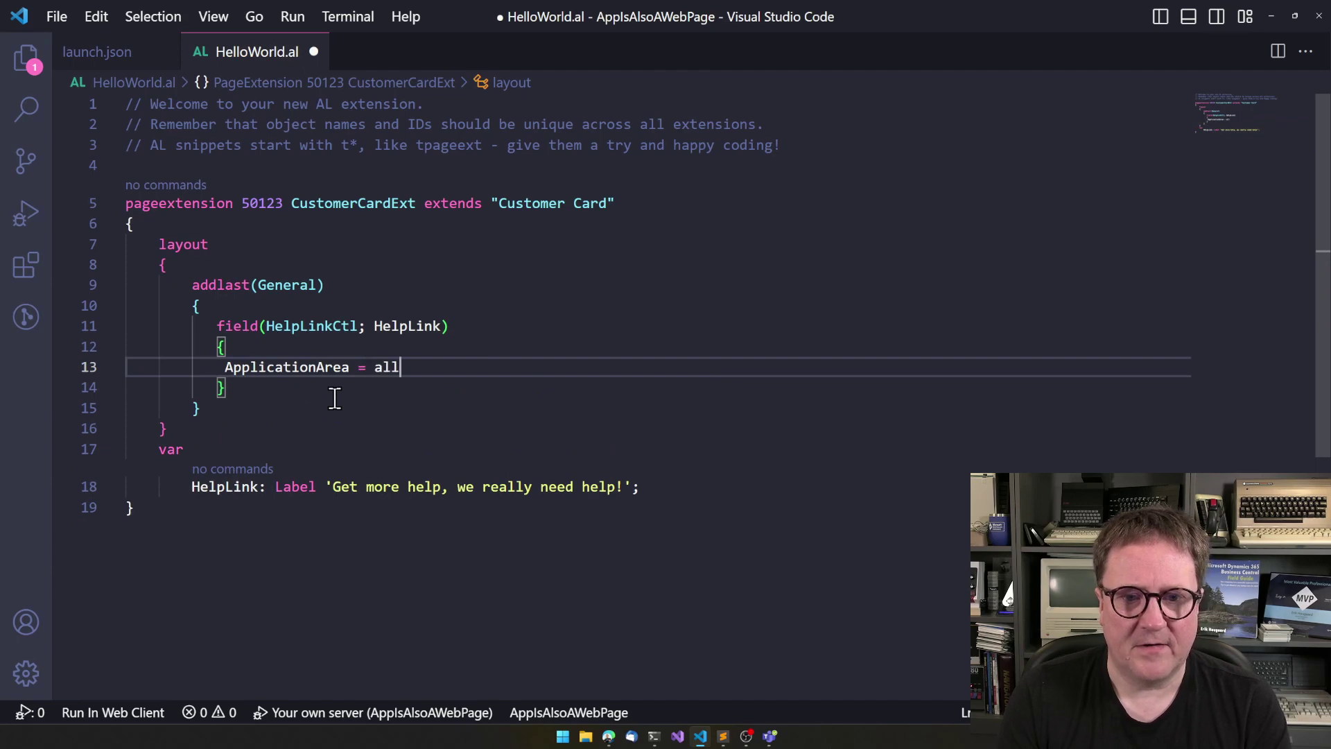
pyautogui.write(';')
pyautogui.press('Home')
pyautogui.press('Tab')
pyautogui.press('End')
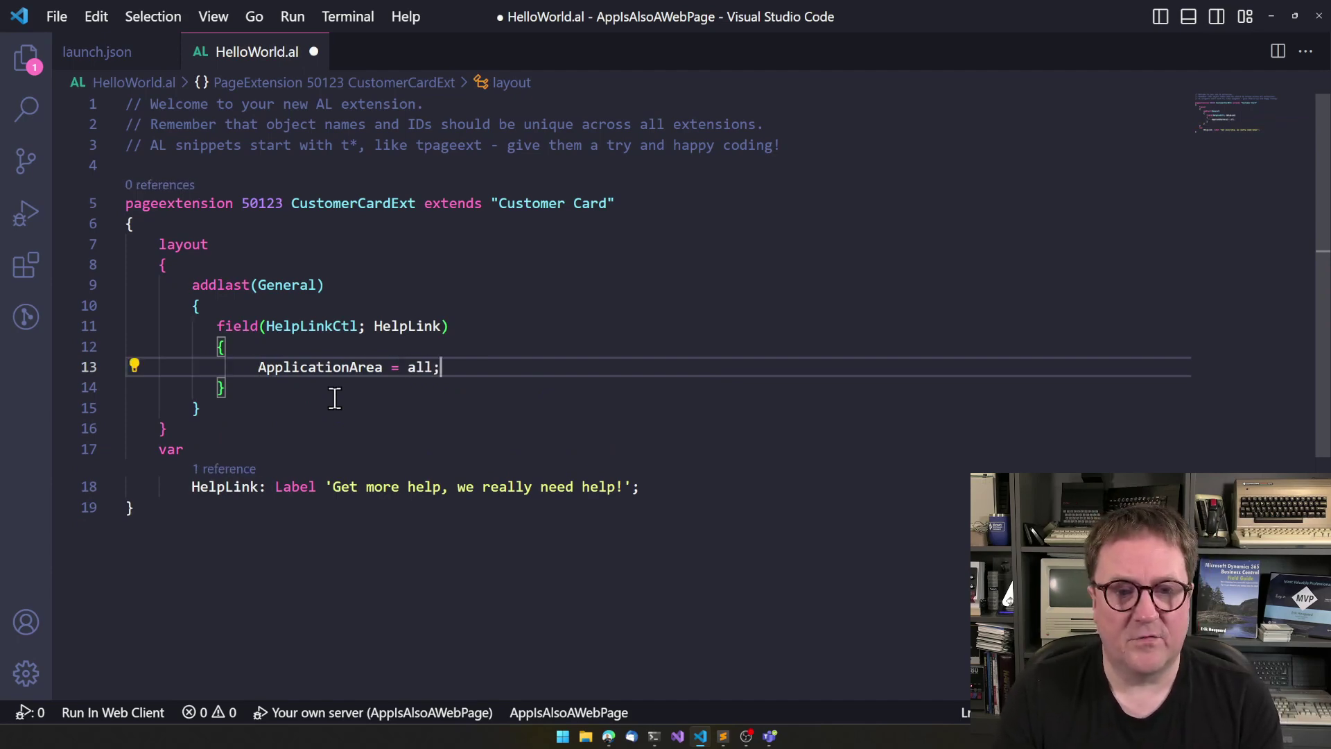
pyautogui.press('Return')
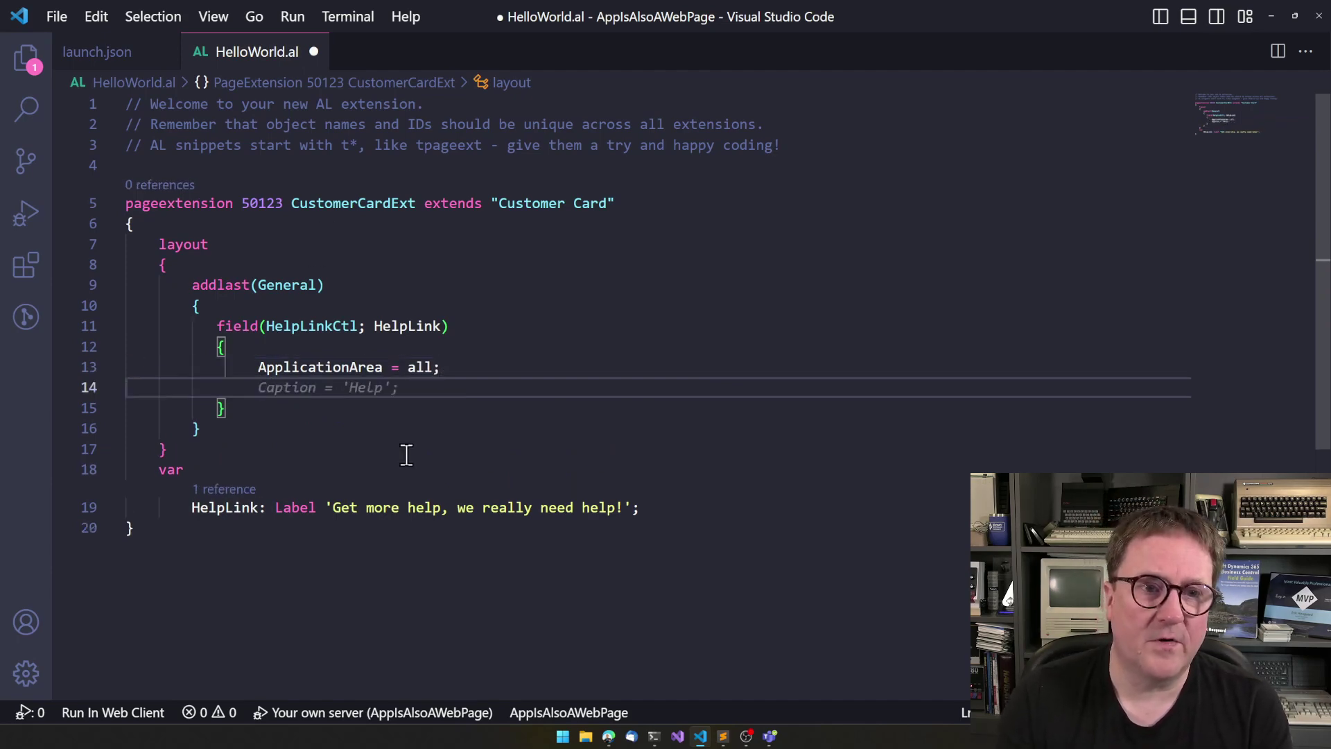
pyautogui.write('Show')
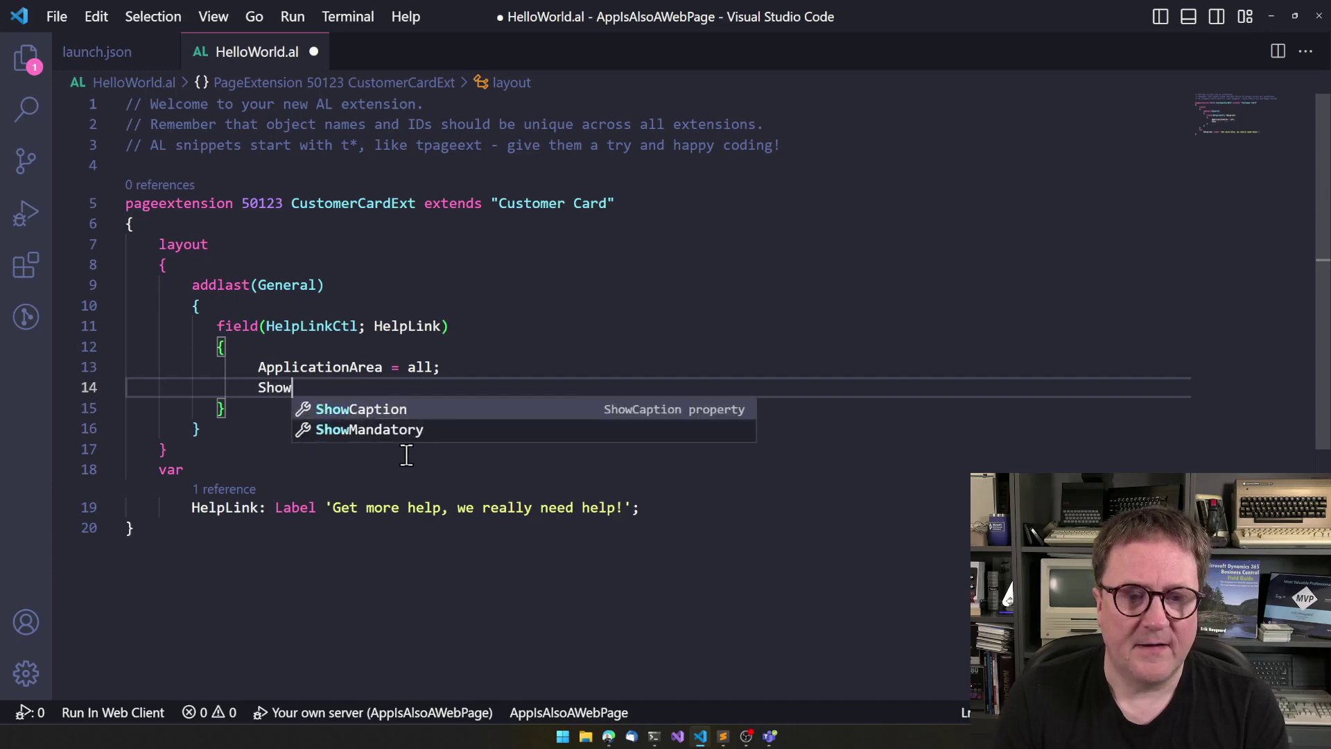
pyautogui.press('Return')
pyautogui.write('= fal')
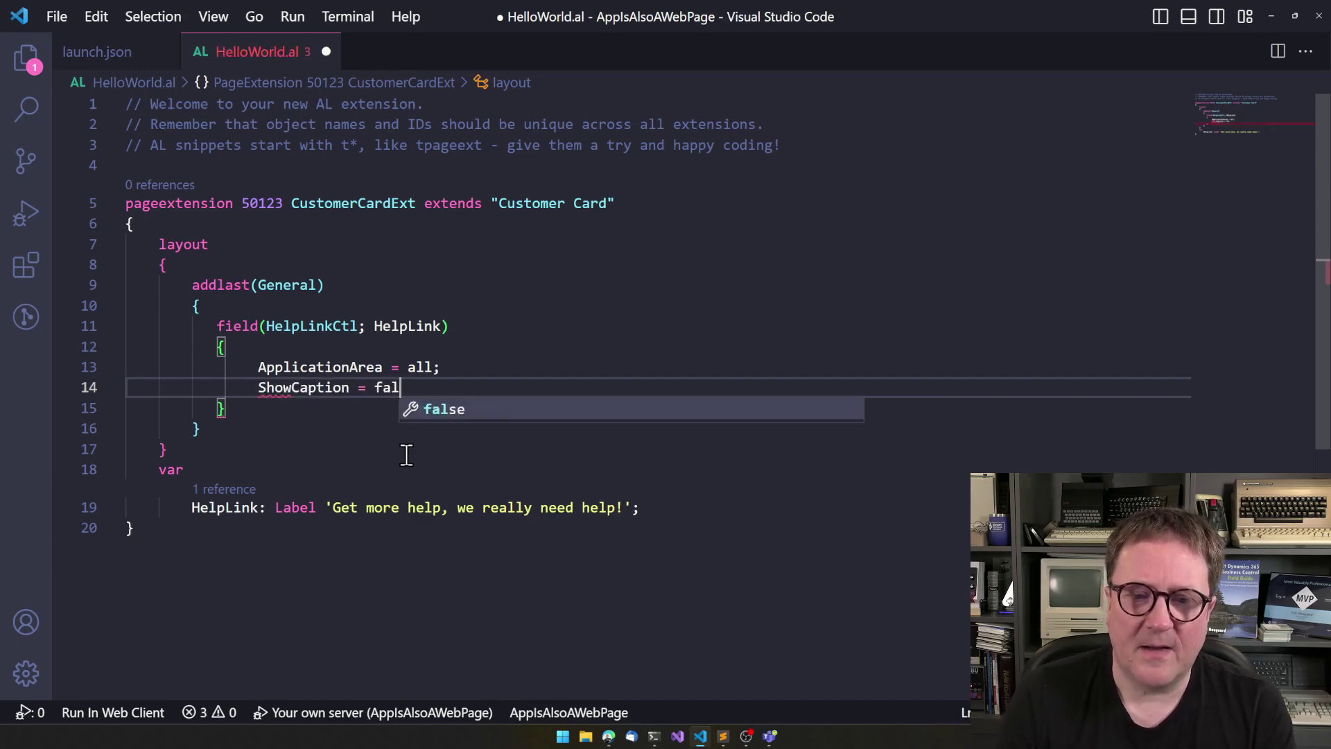
pyautogui.write('se;')
pyautogui.press('Return')
pyautogui.write('tr')
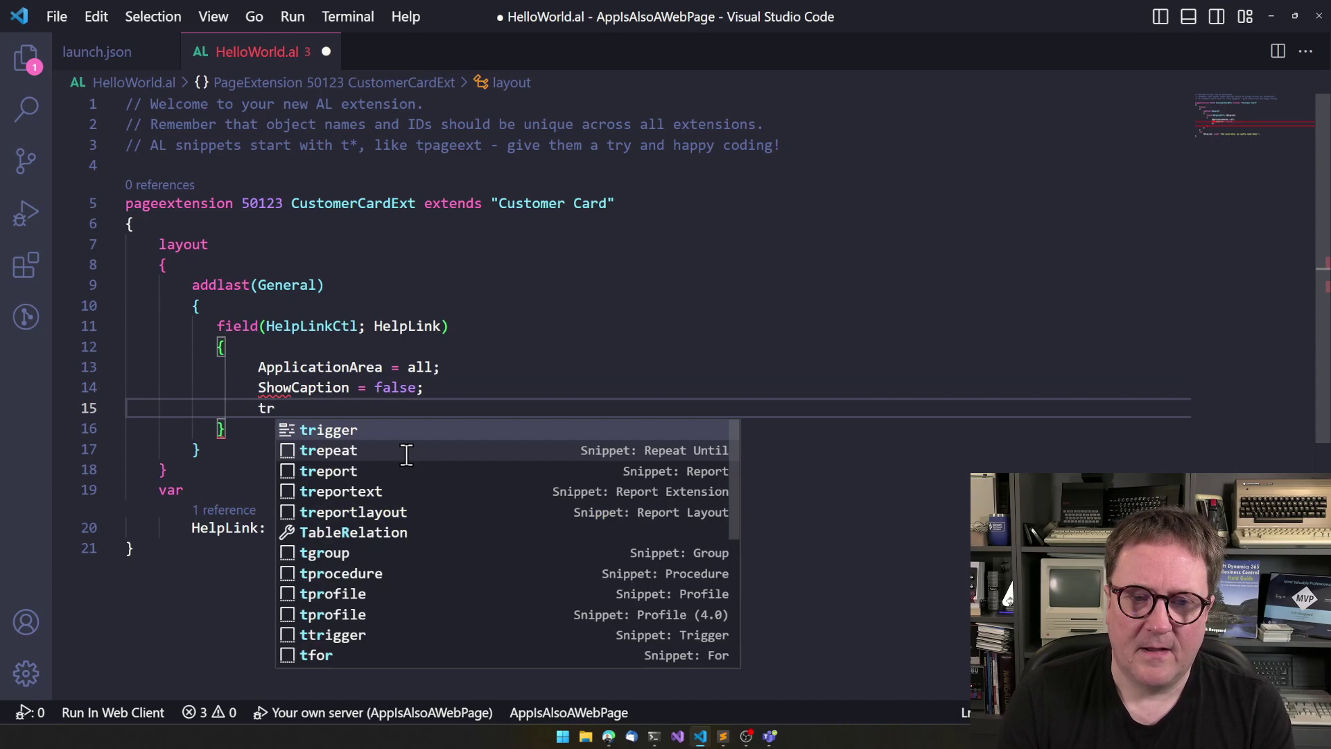
pyautogui.press('Escape')
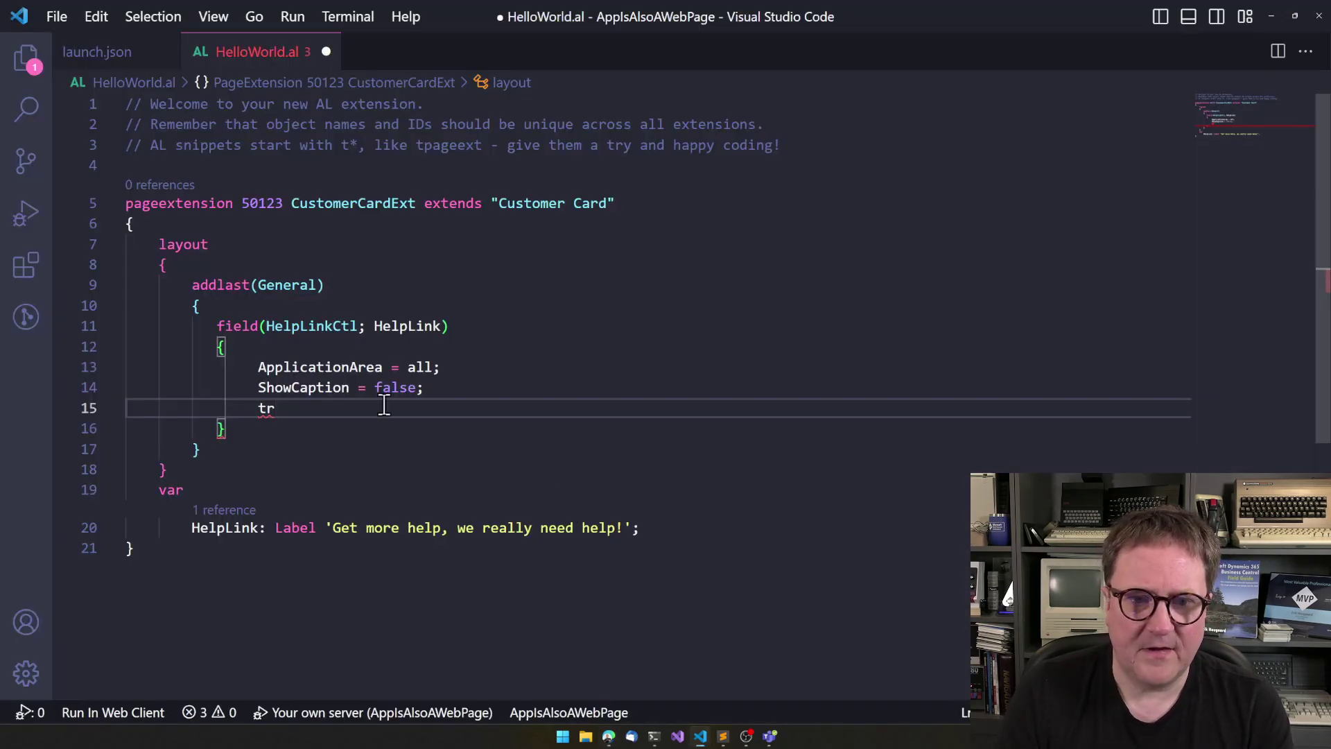
pyautogui.write('igger on')
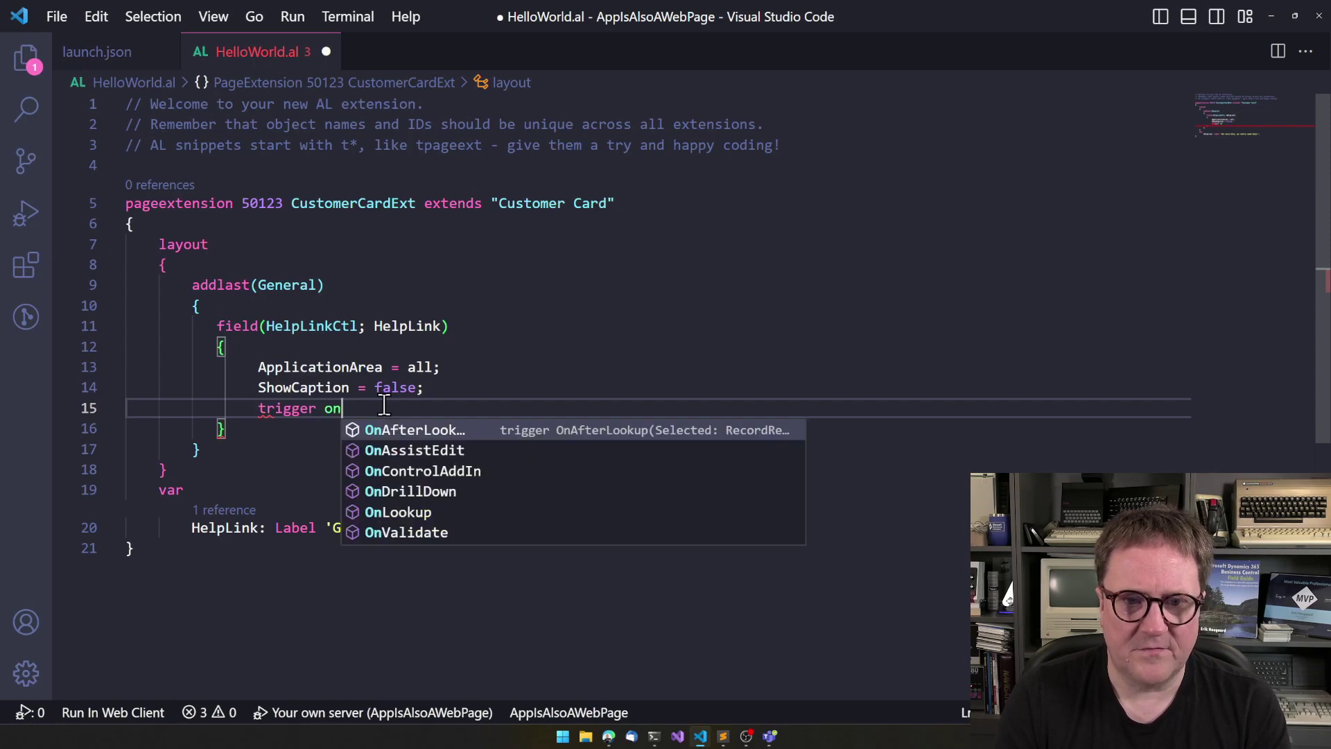
pyautogui.press('Down')
pyautogui.press('Down')
pyautogui.press('Down')
pyautogui.press('Return')
pyautogui.press('Return')
pyautogui.write('be')
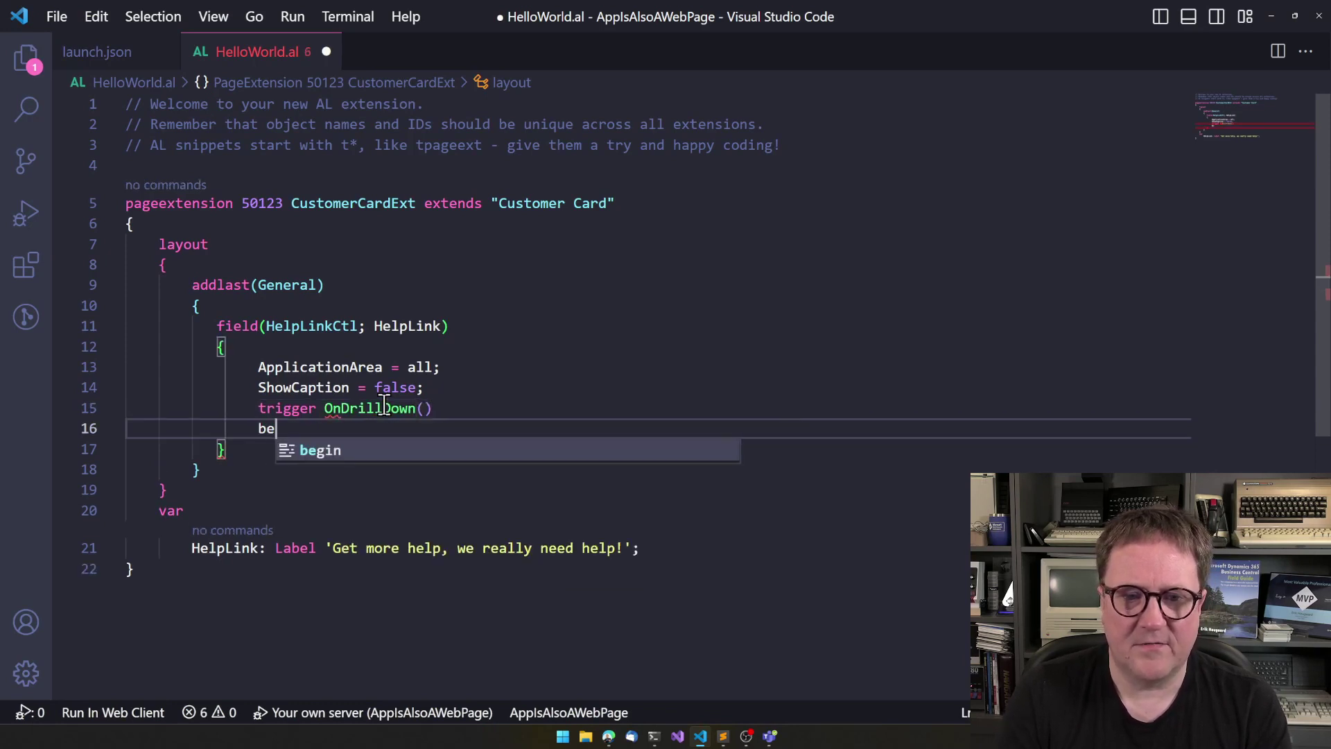
pyautogui.press('Tab')
pyautogui.press('Return')
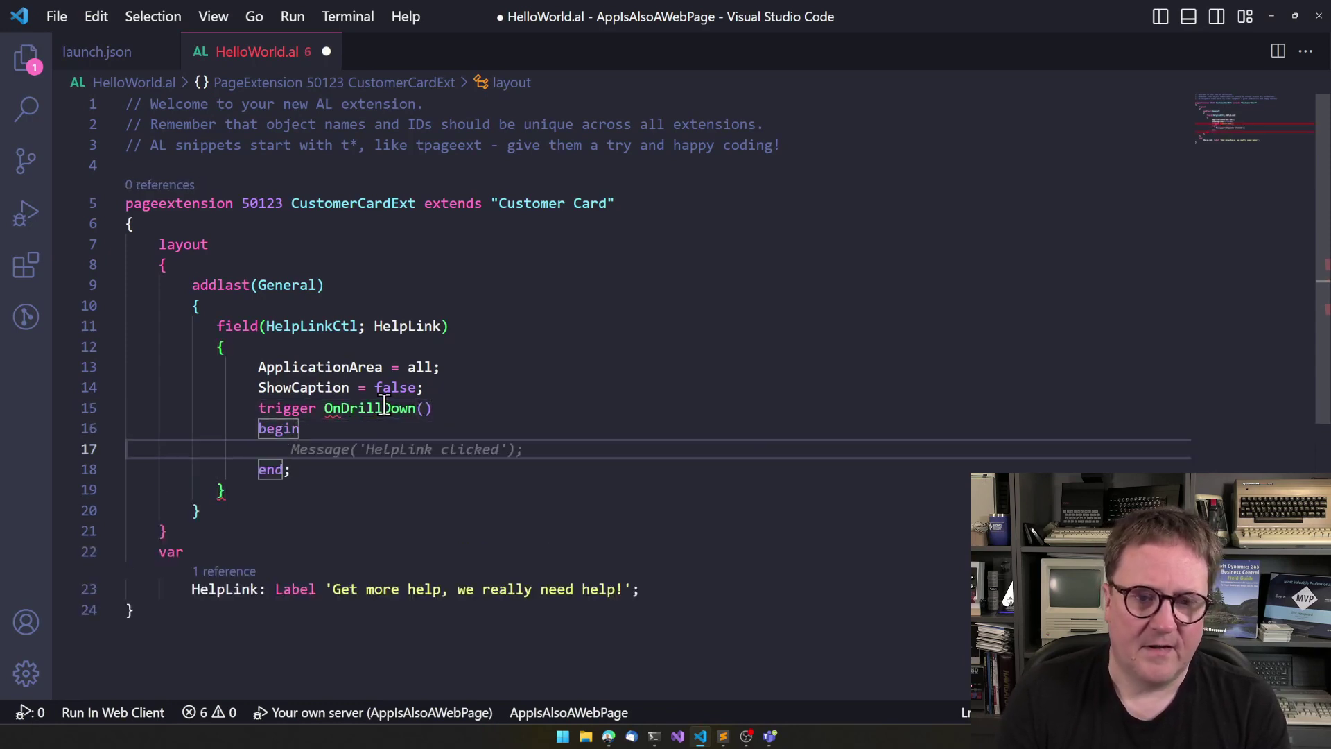
pyautogui.write('h')
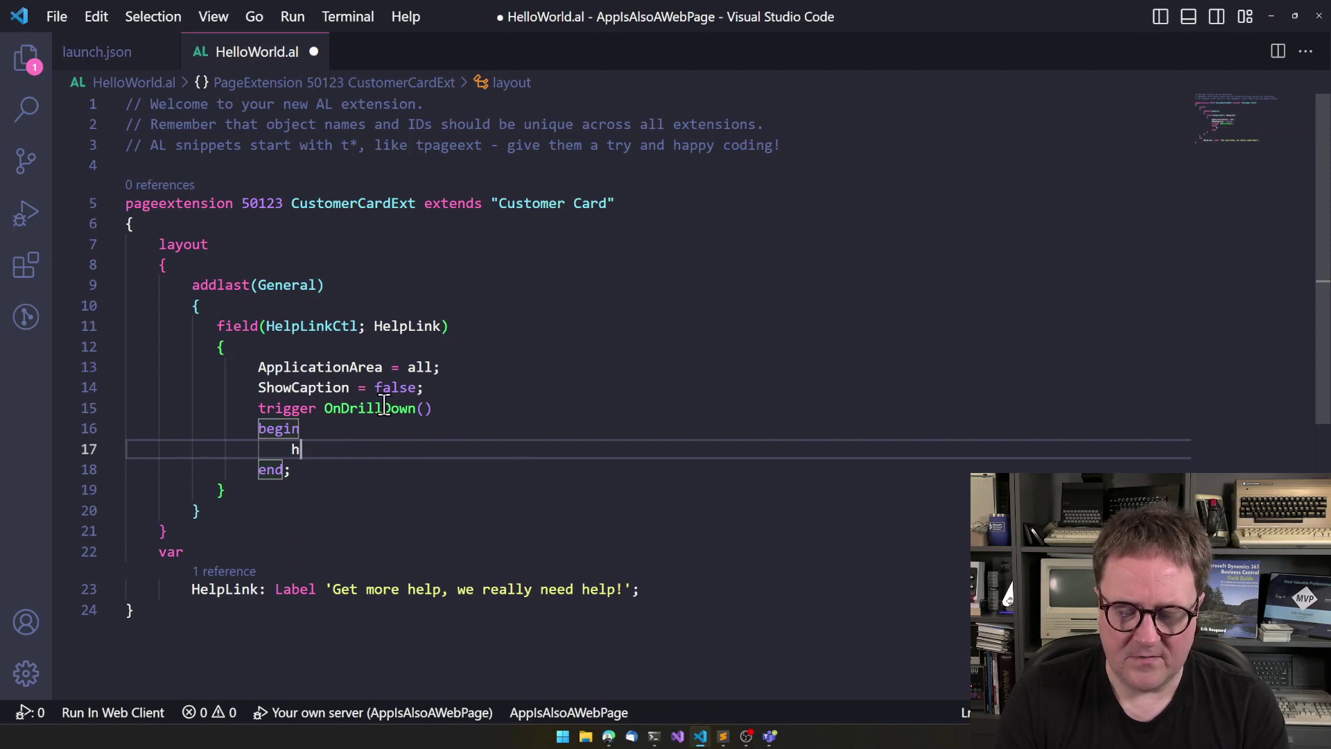
pyautogui.write('yper')
pyautogui.press('Tab')
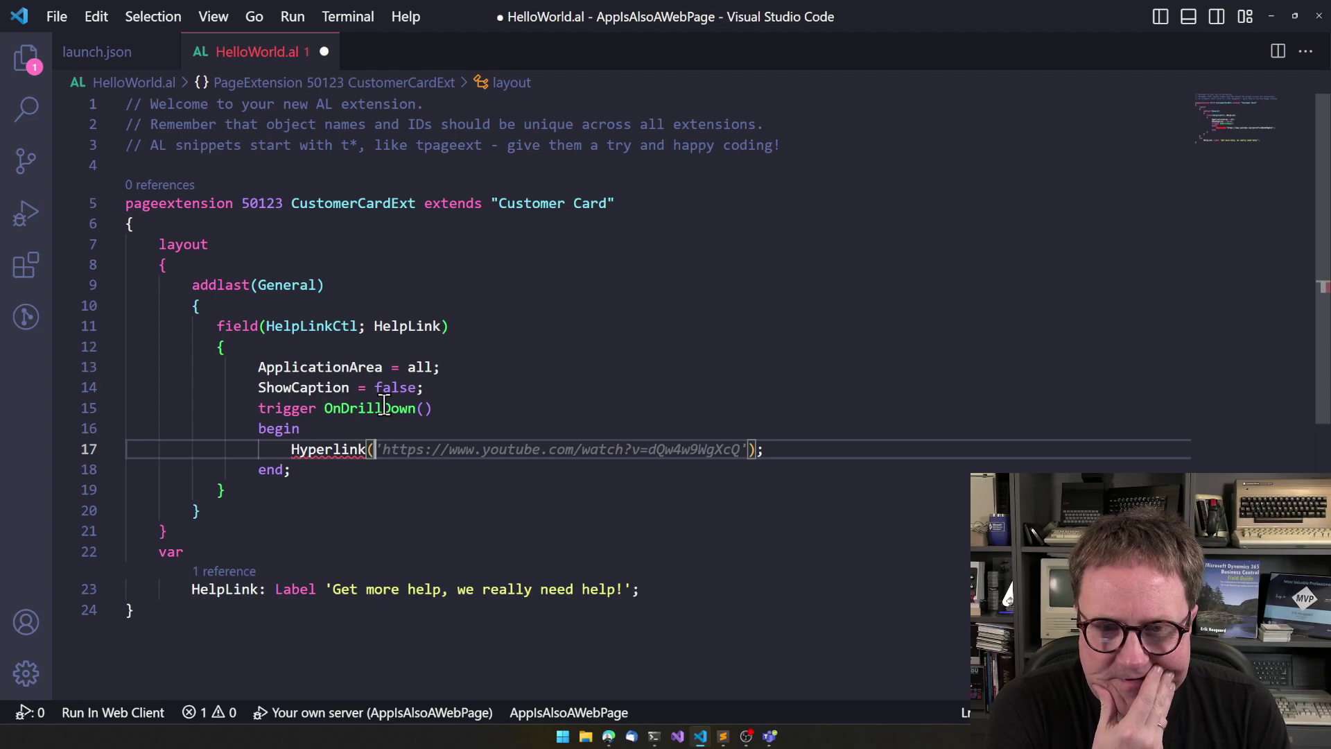
pyautogui.press('Tab')
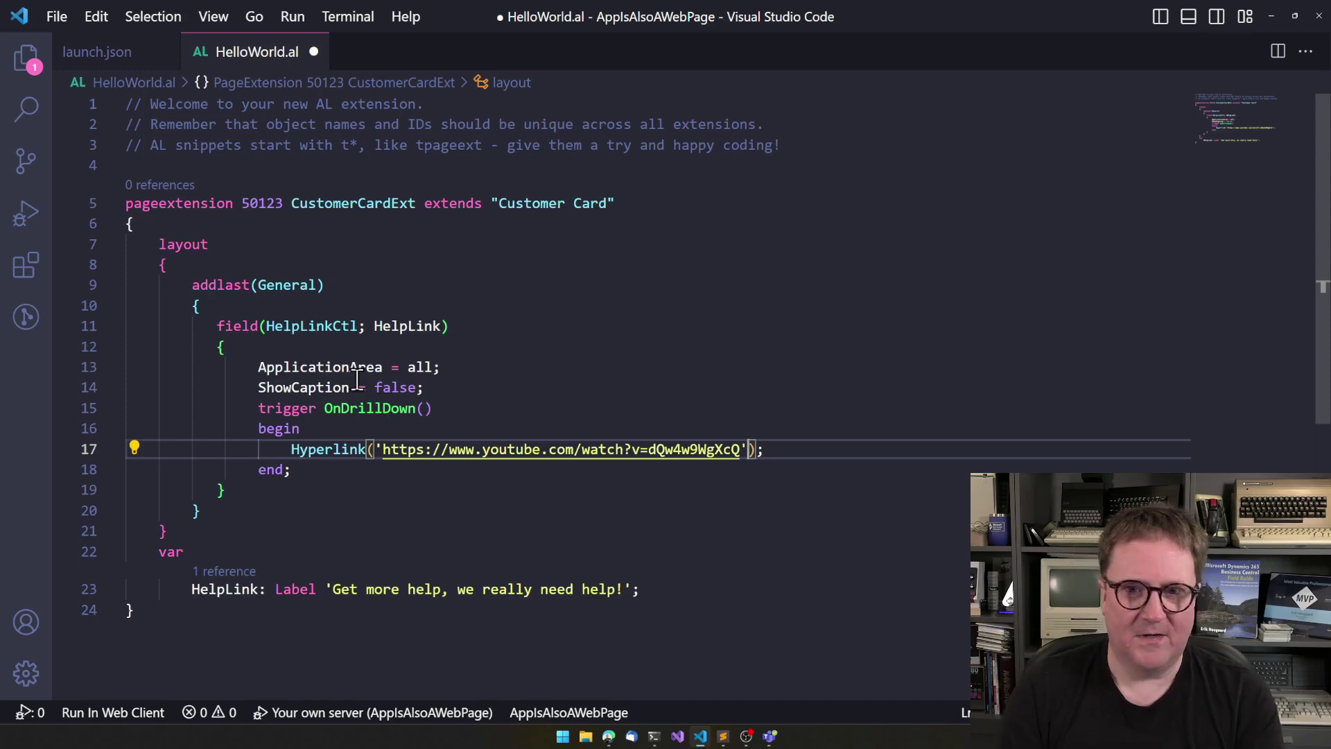
# - Change startupObjectId from 22 to 21 in launch.json, then publish the extension with F5
pyautogui.click(28, 54)
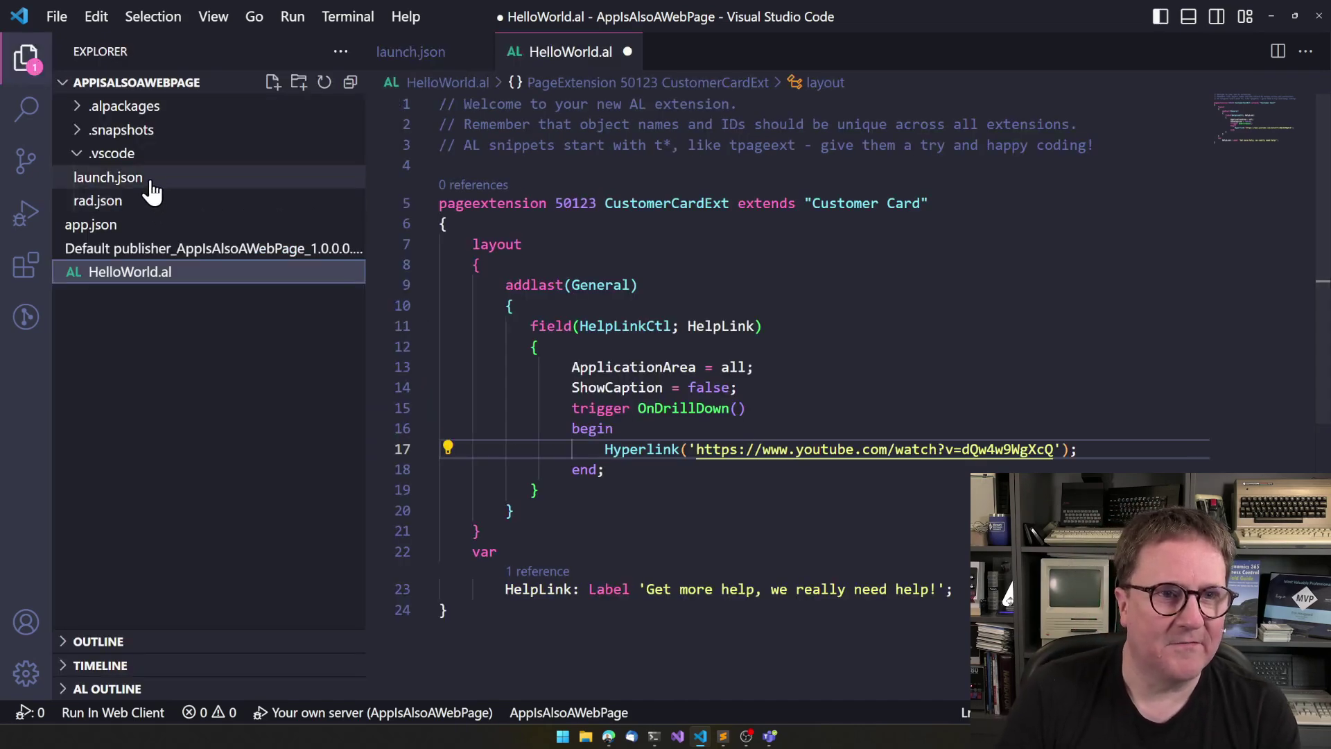
pyautogui.click(115, 178)
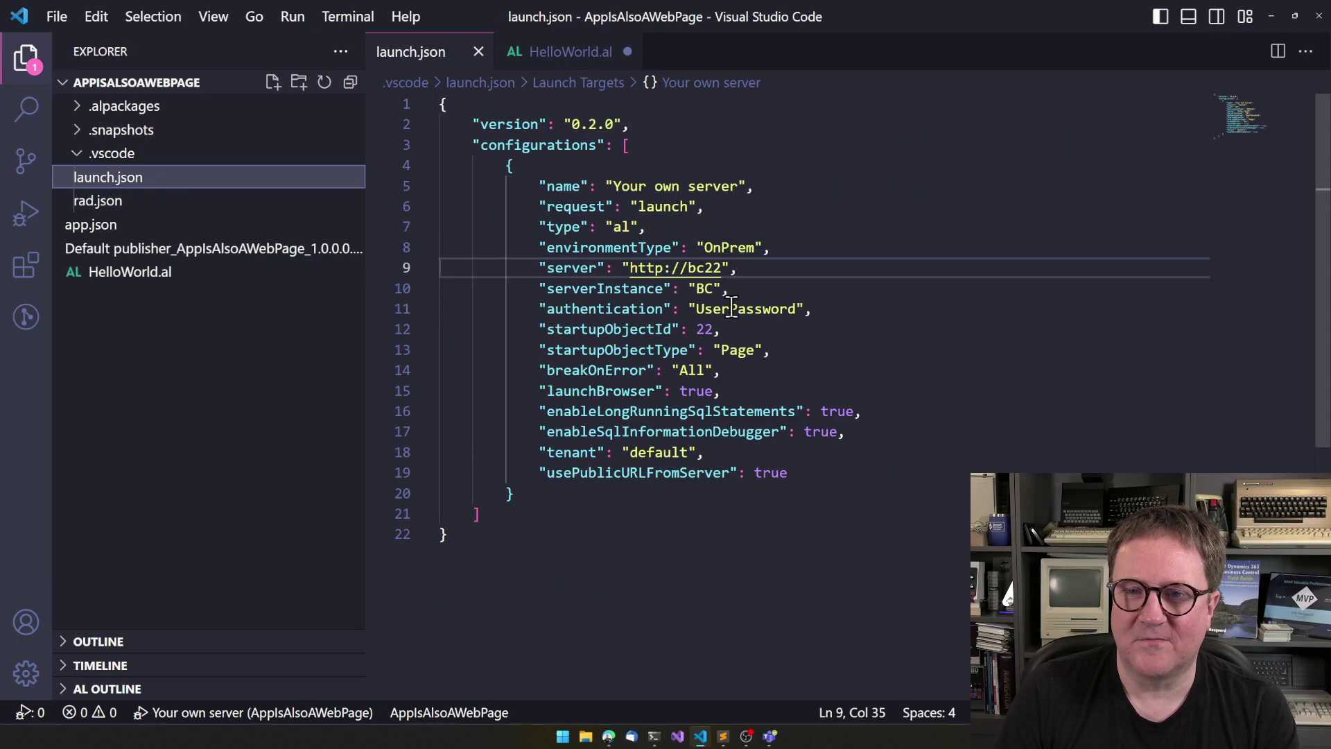
pyautogui.click(715, 331)
pyautogui.press('BackSpace')
pyautogui.write('1')
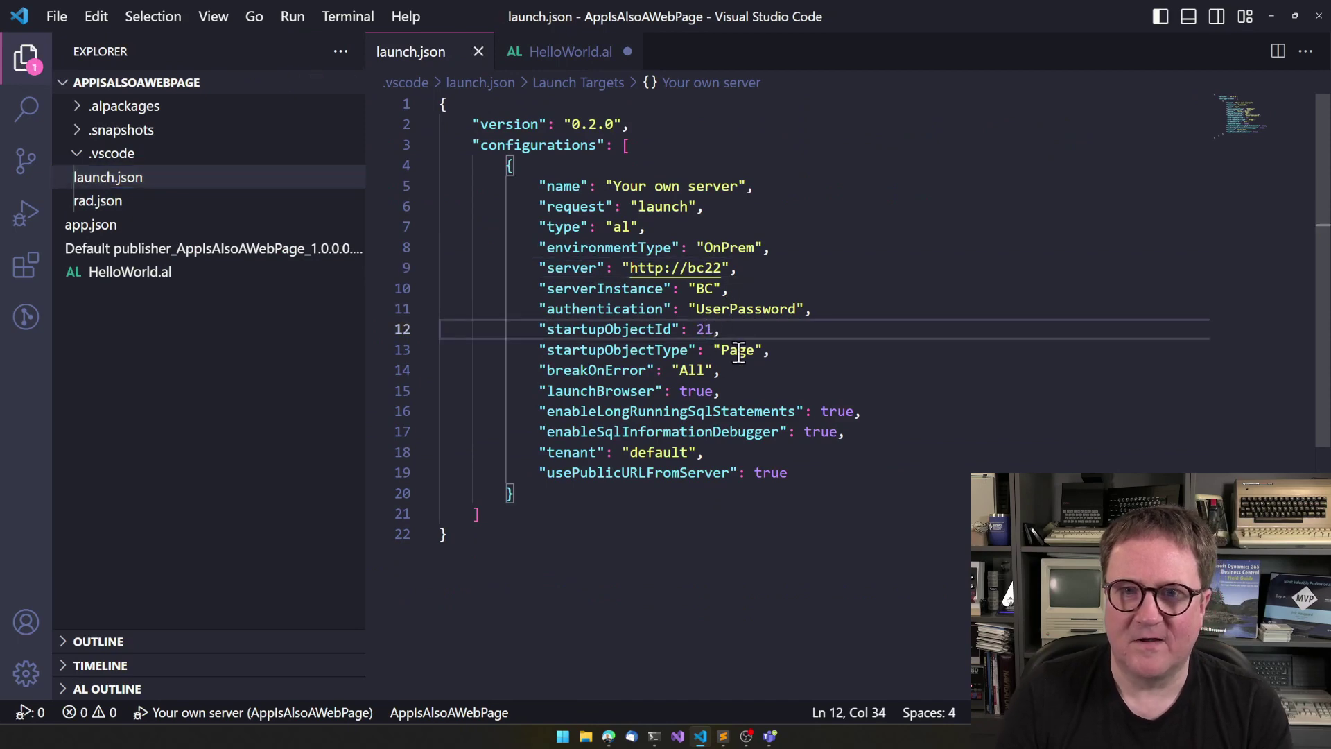
pyautogui.hotkey('ctrl', 'w')
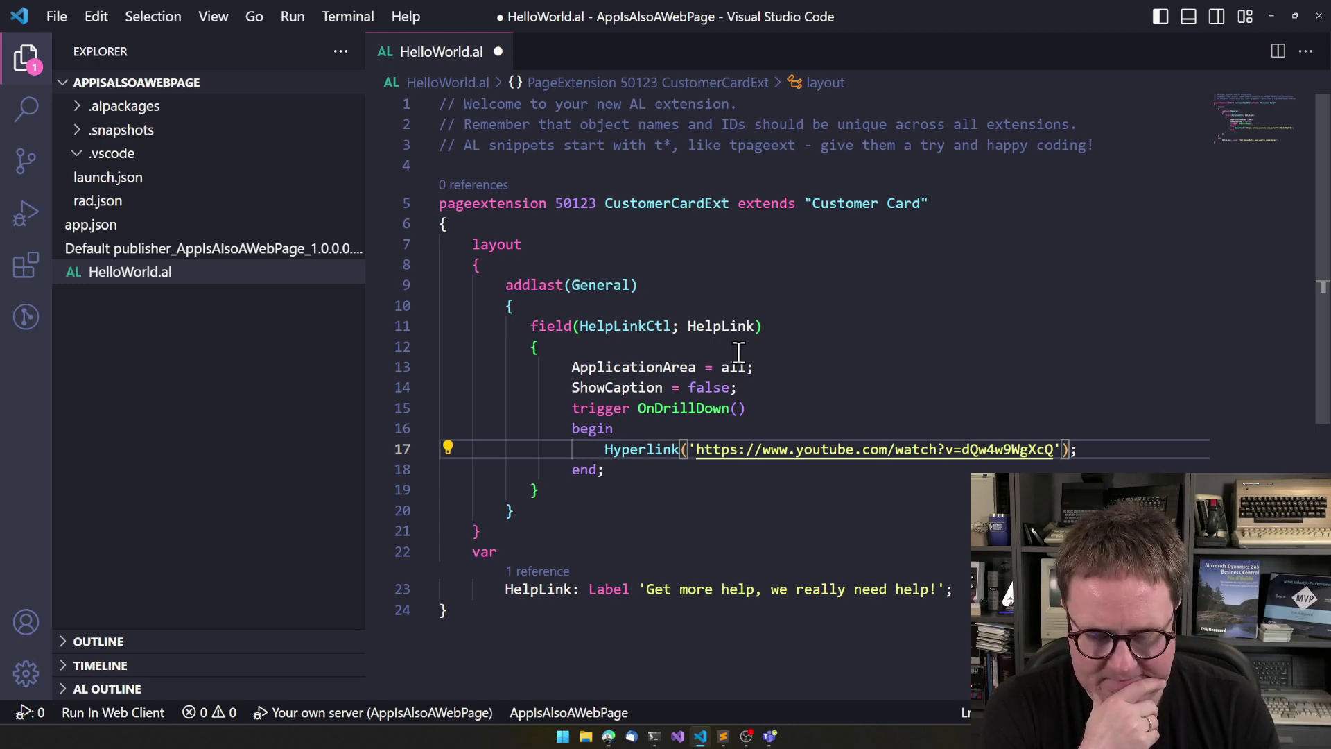
pyautogui.press('F5')
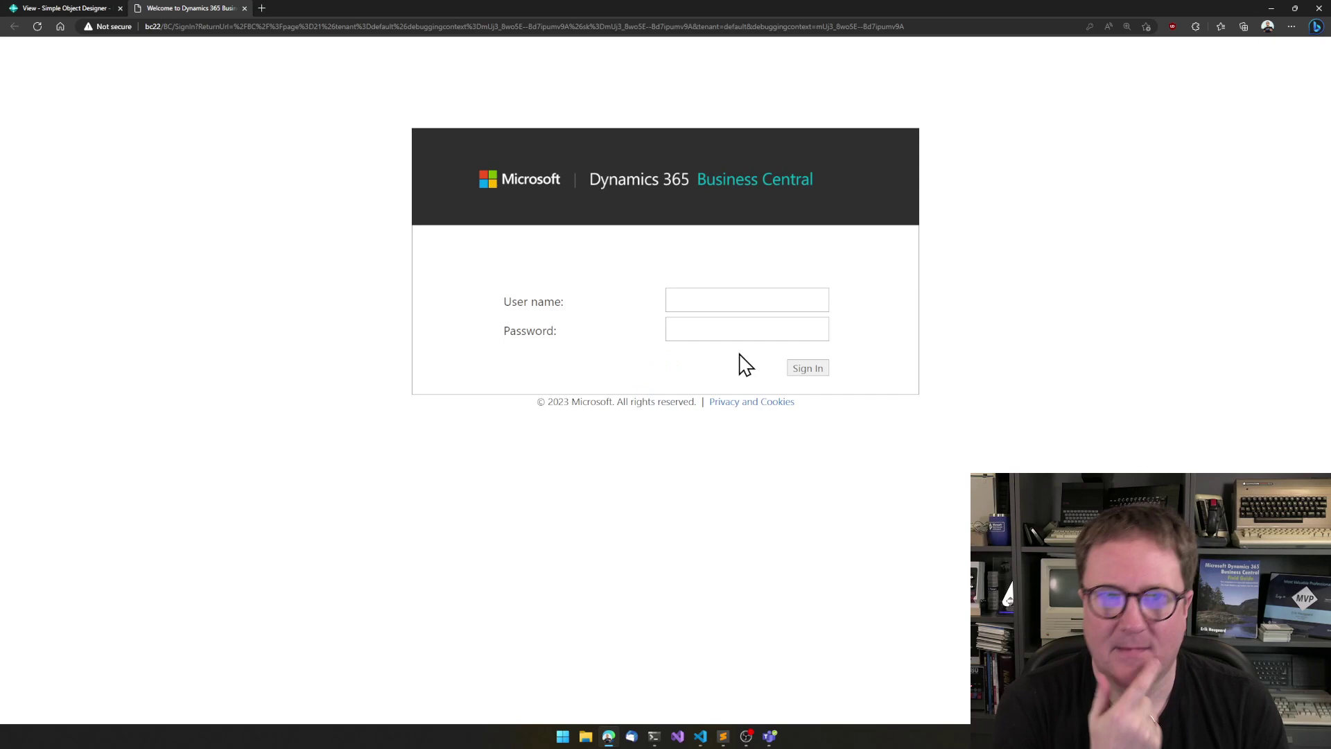
# - Sign in to Business Central with the saved credentials to reach the Customer Card
pyautogui.click(722, 288)
pyautogui.click(708, 340)
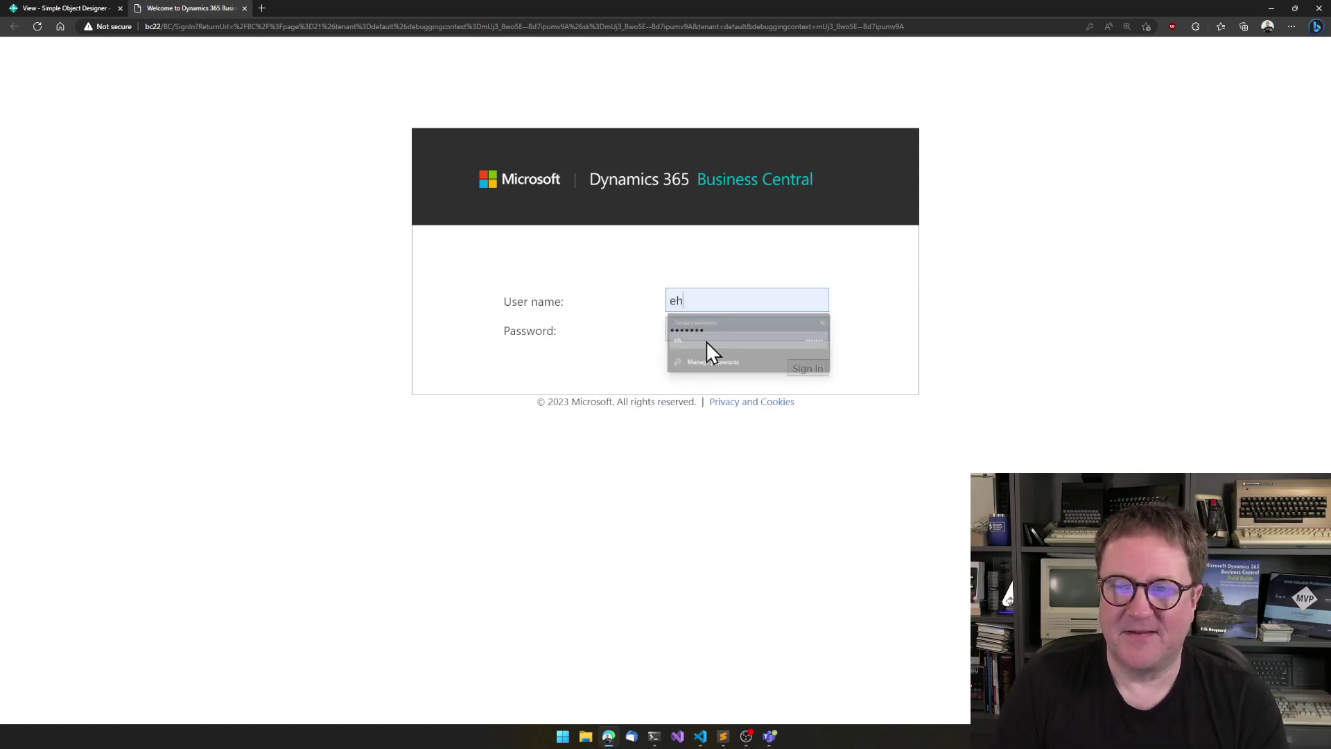
pyautogui.click(819, 382)
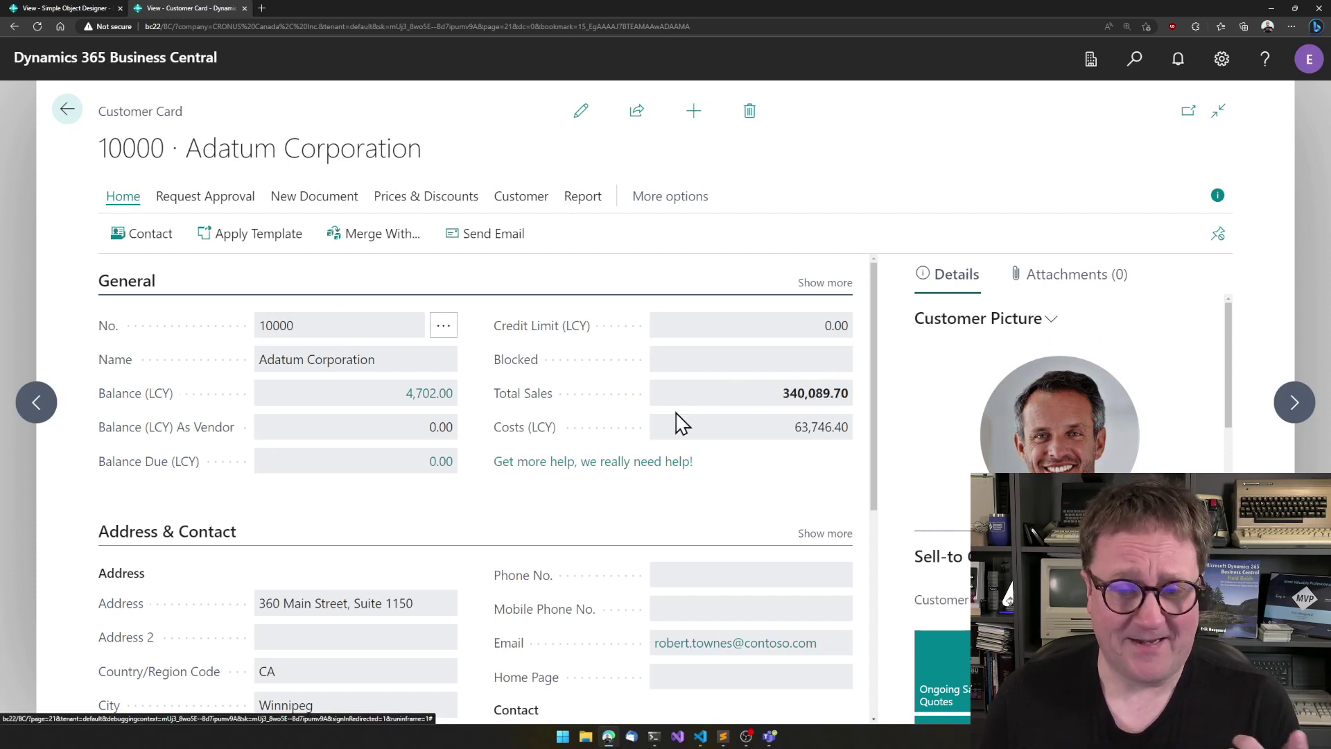
pyautogui.click(559, 468)
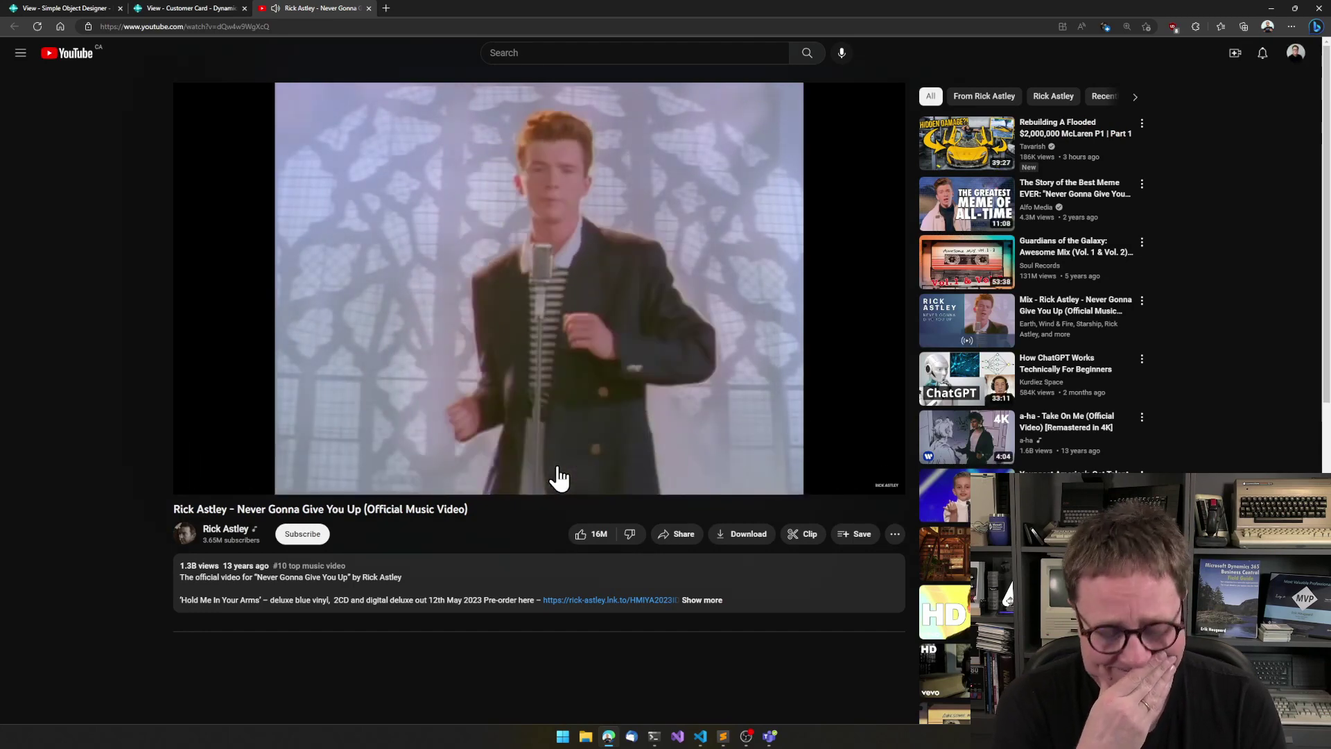
pyautogui.hotkey('ctrl', 'w')
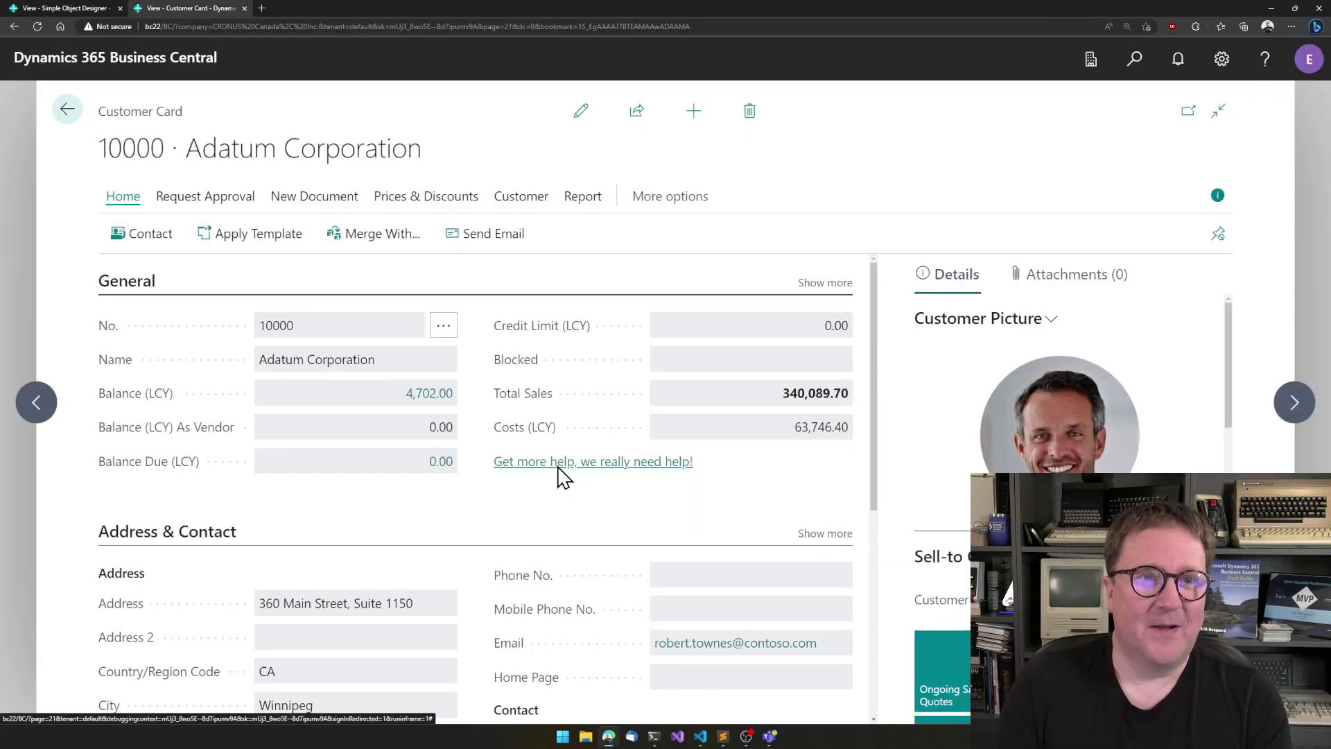
# - Stop the debugging session in VS Code, hide the panel and return to the Customer Card
pyautogui.hotkey('alt', 'Tab')
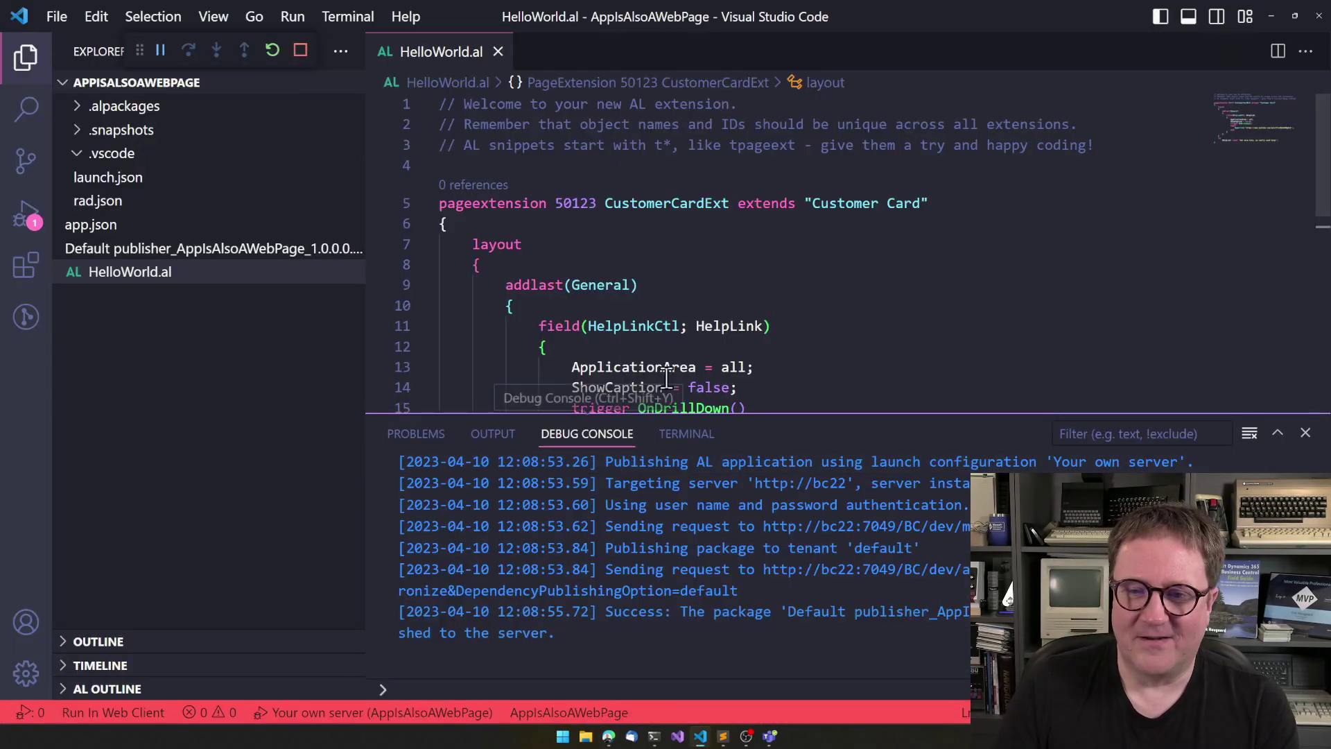
pyautogui.scroll(-3, 669, 376)
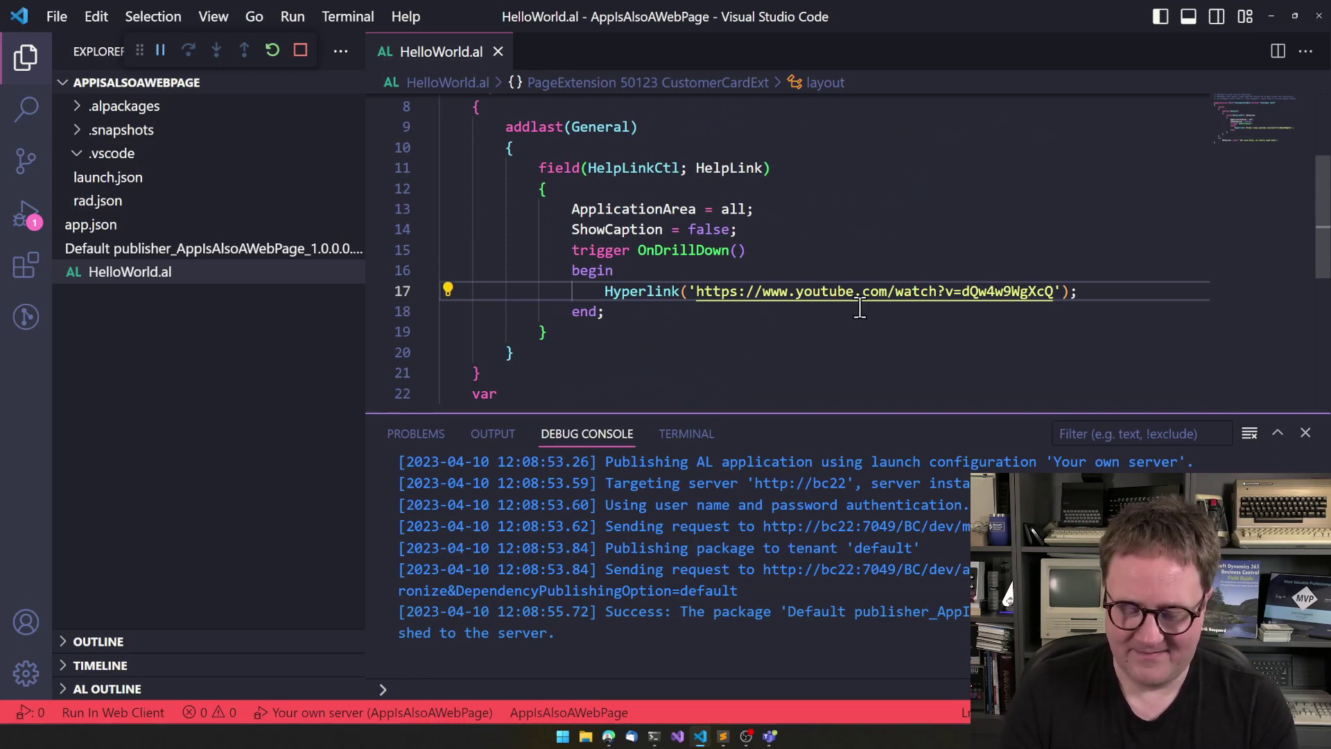
pyautogui.hotkey('shift', 'F5')
pyautogui.hotkey('ctrl', 'j')
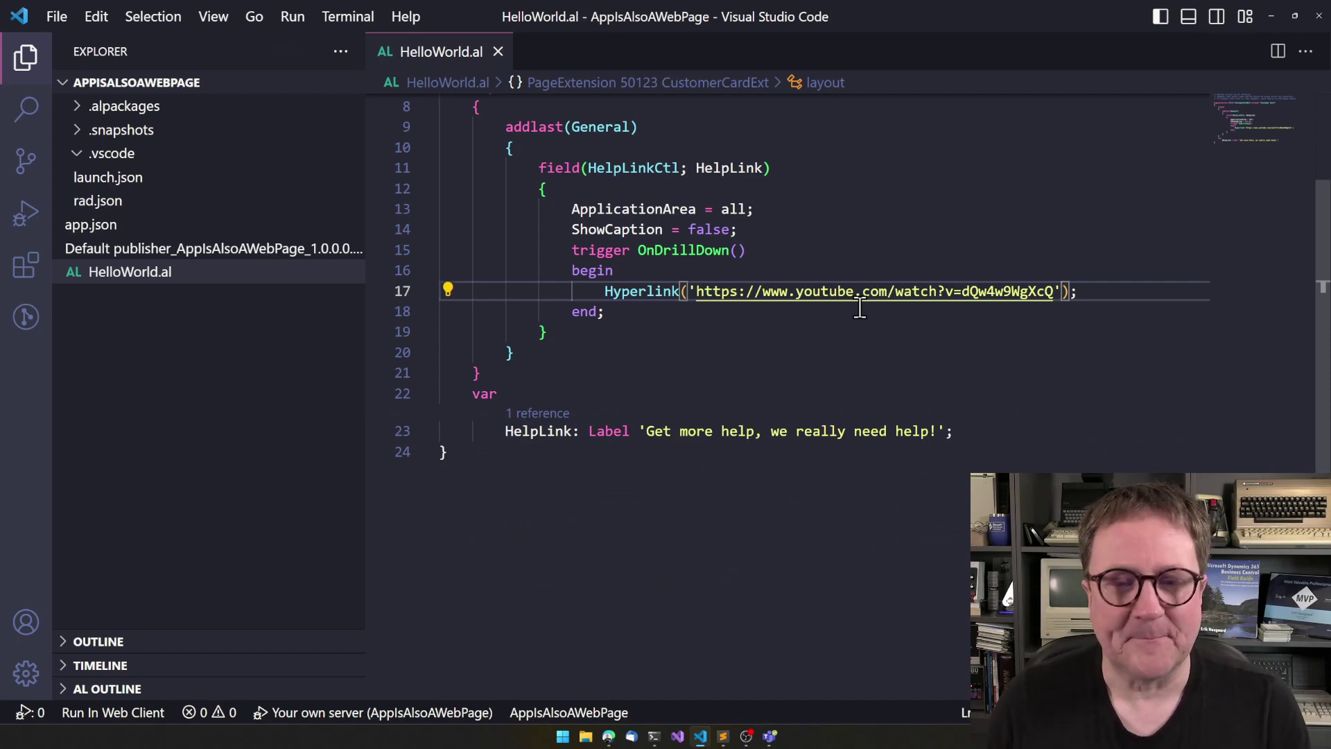
pyautogui.hotkey('alt', 'Tab')
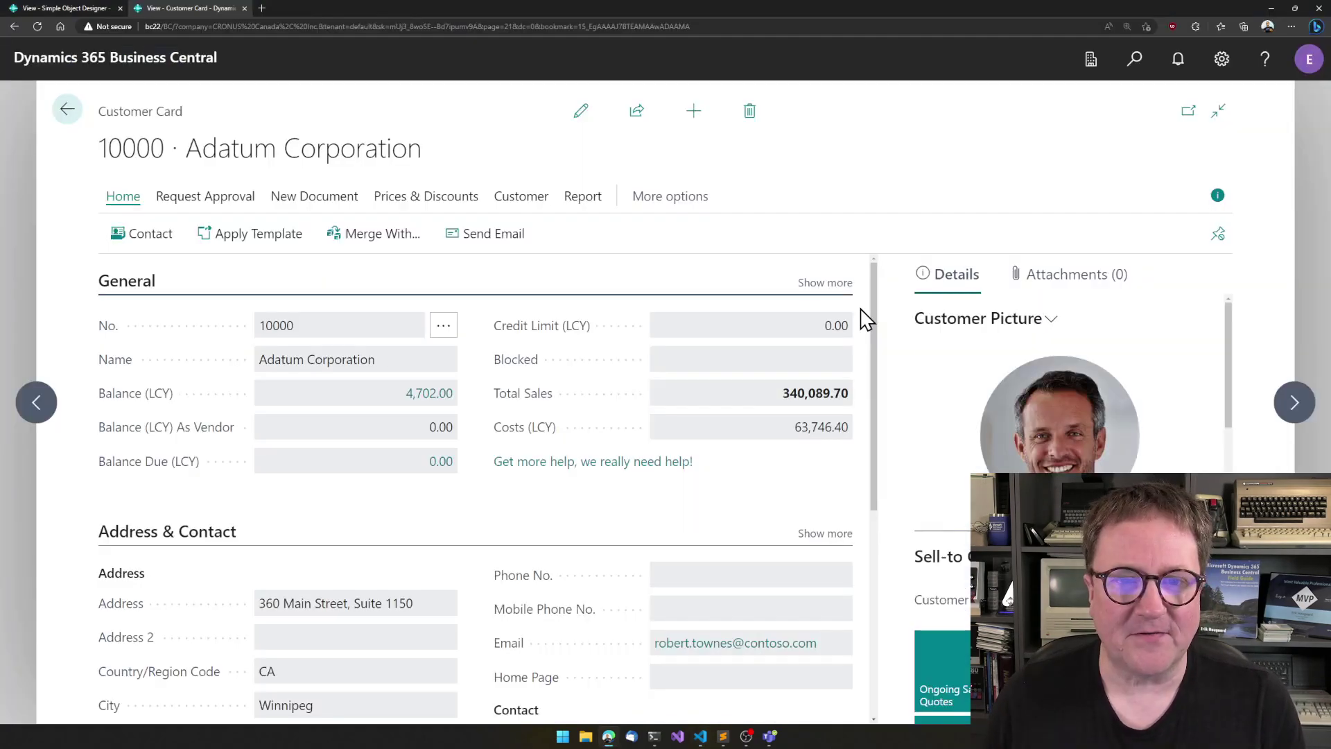